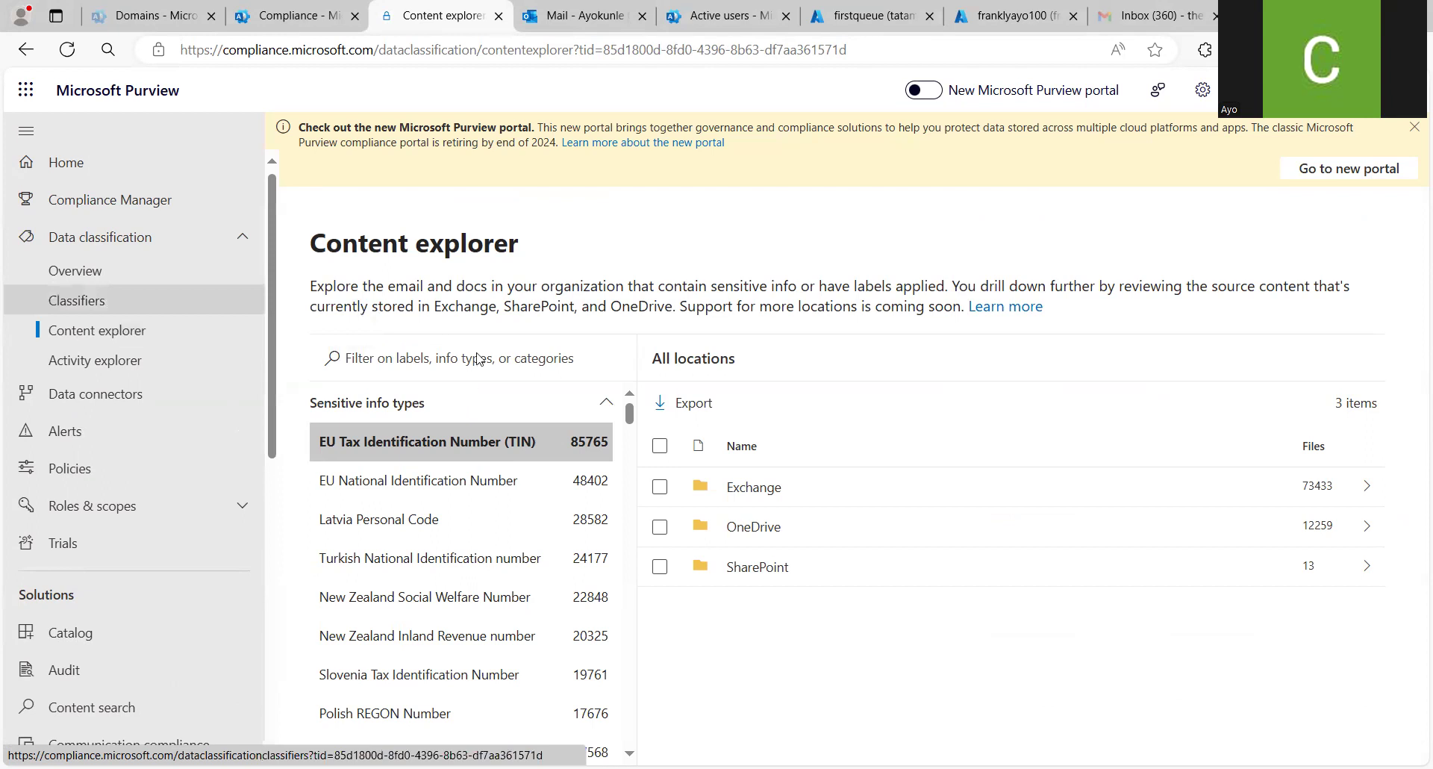
Filter the sensitive info types by "credit", select Credit Card Number, try to open its Exchange location, and dismiss the subscription dialog
type("credit")
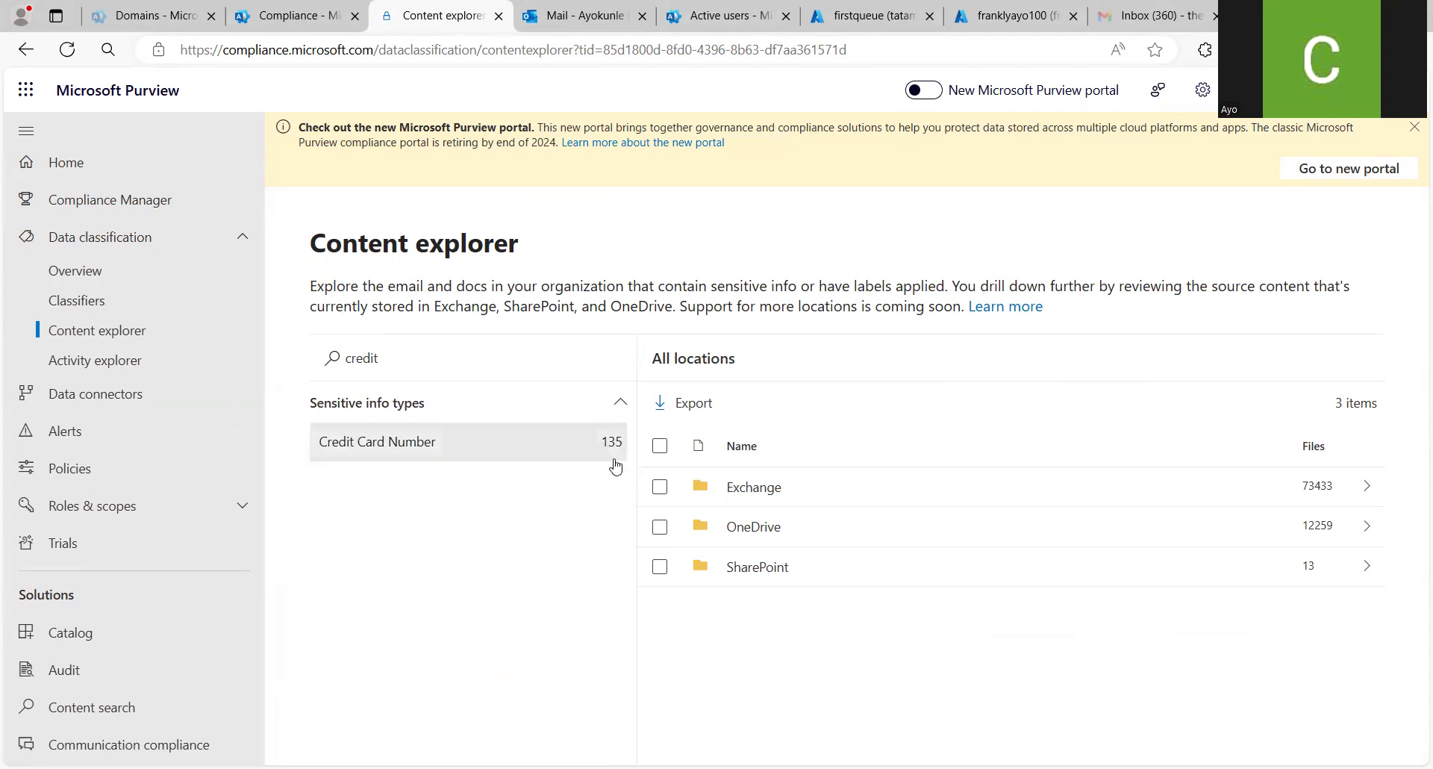
left_click(544, 446)
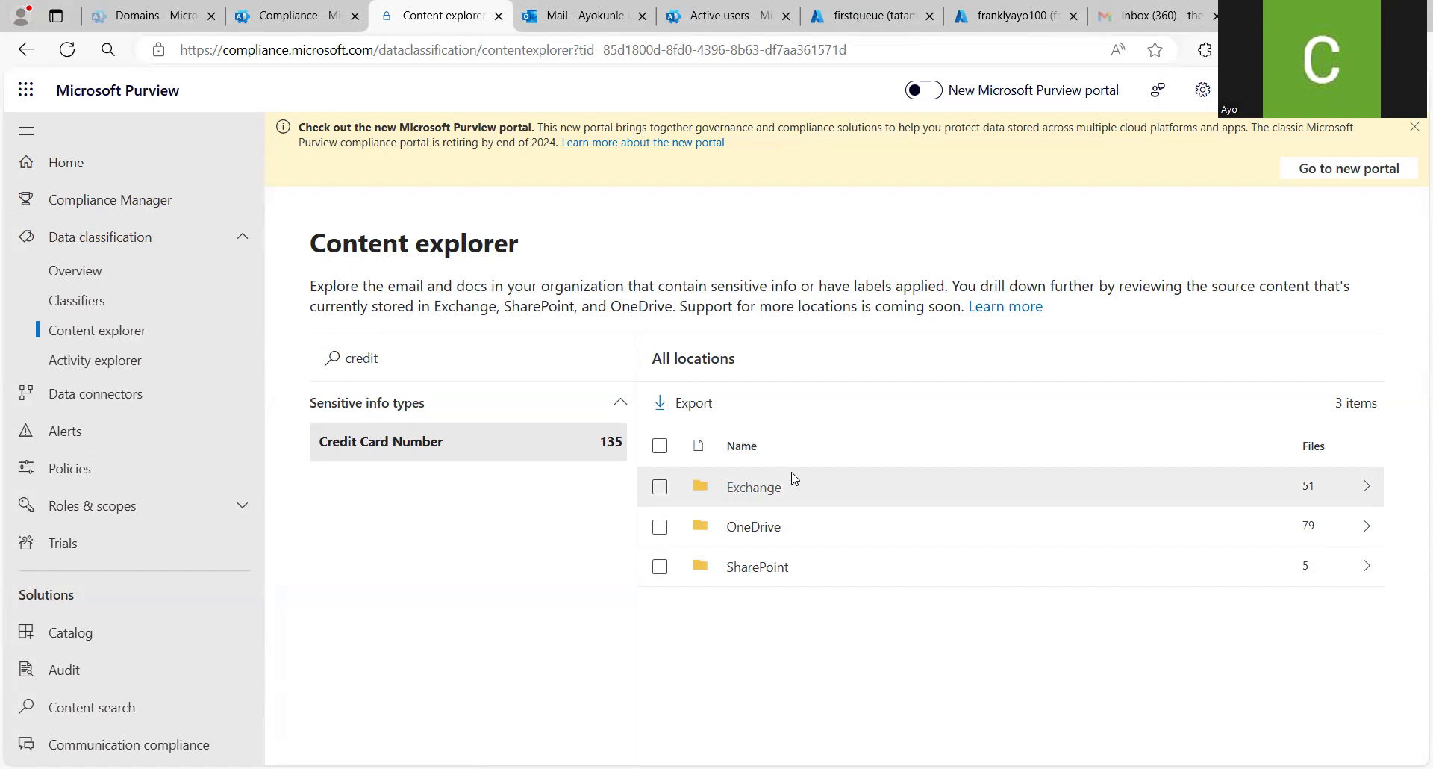
left_click(688, 484)
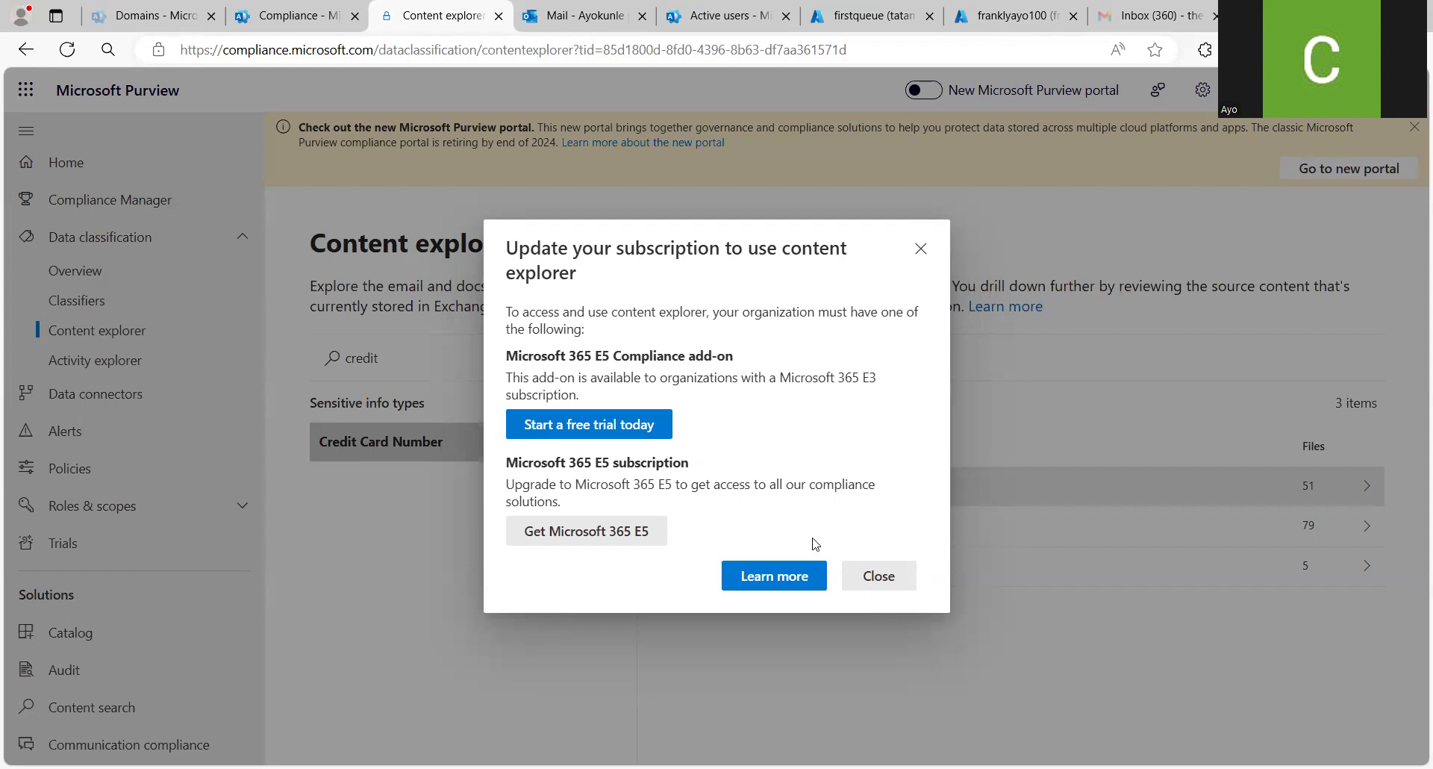
left_click(921, 257)
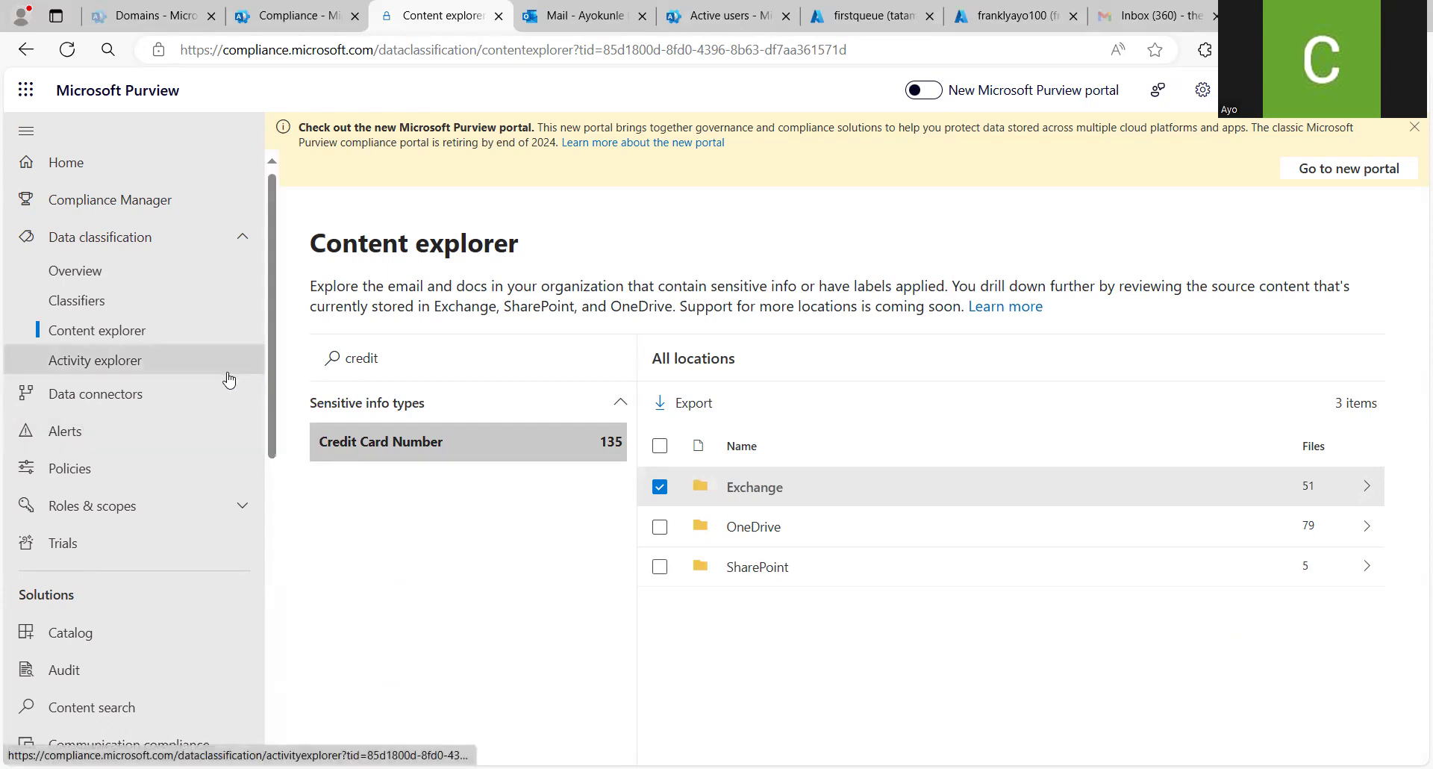
Go to Content search and open the details of the existing "credit card 2" search
scroll(269, 372, "down", 4)
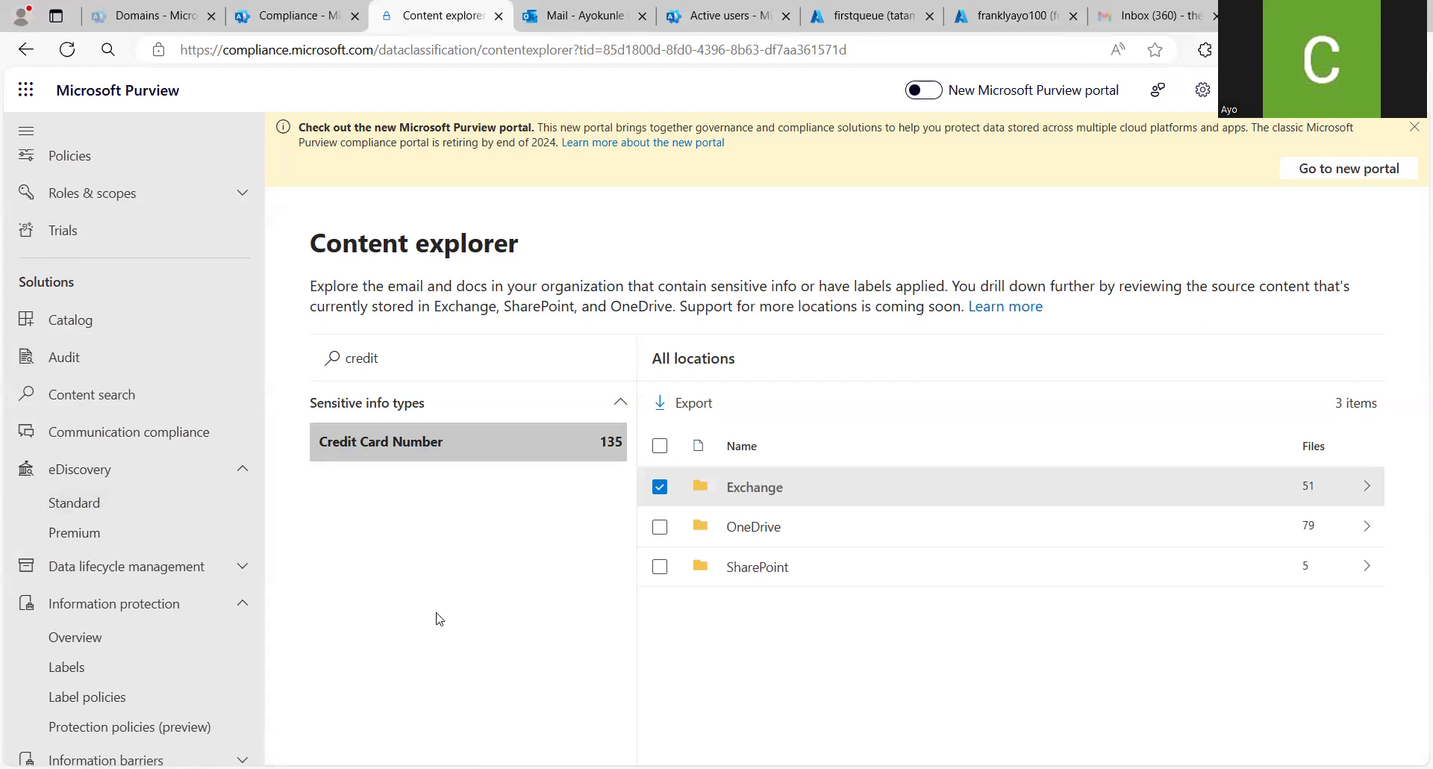
left_click(197, 404)
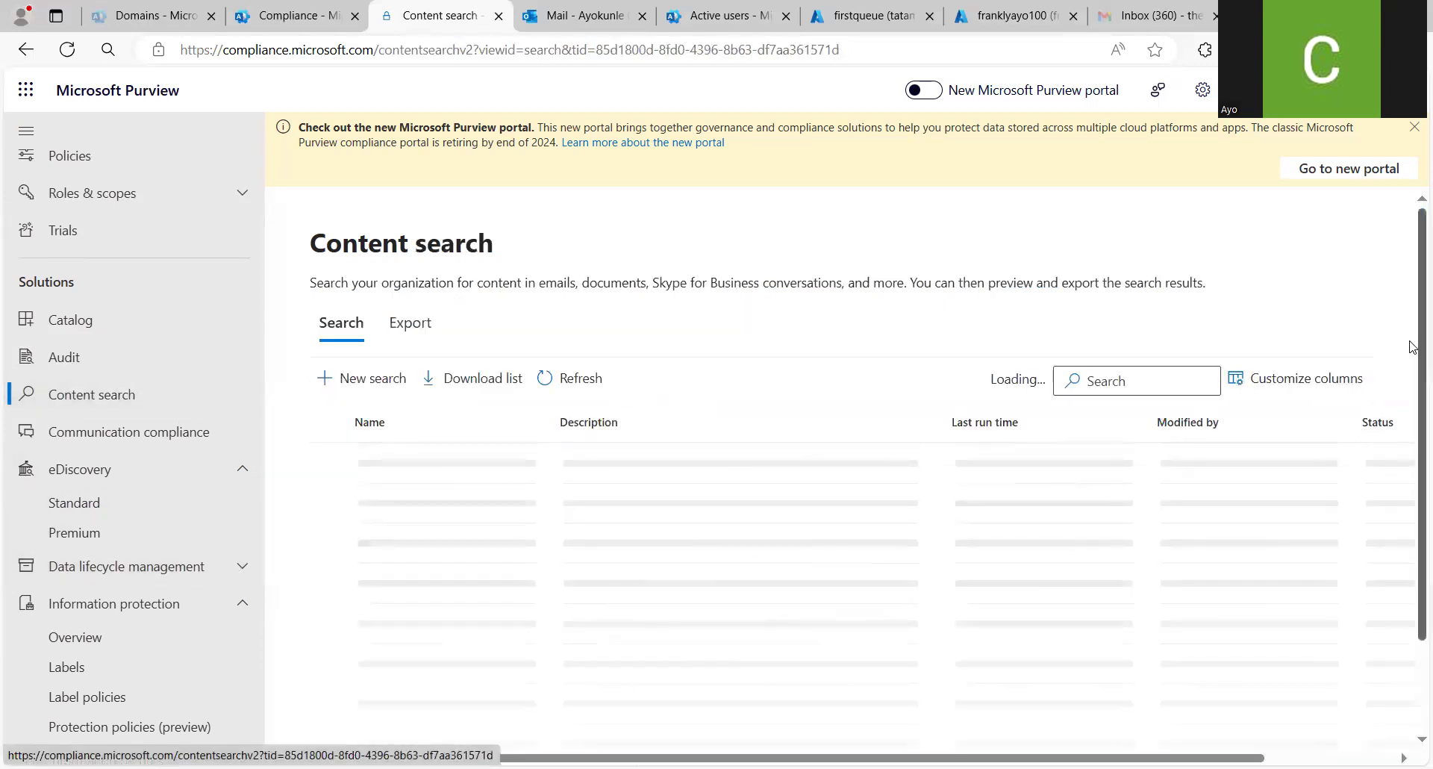
scroll(1411, 348, "down", 10)
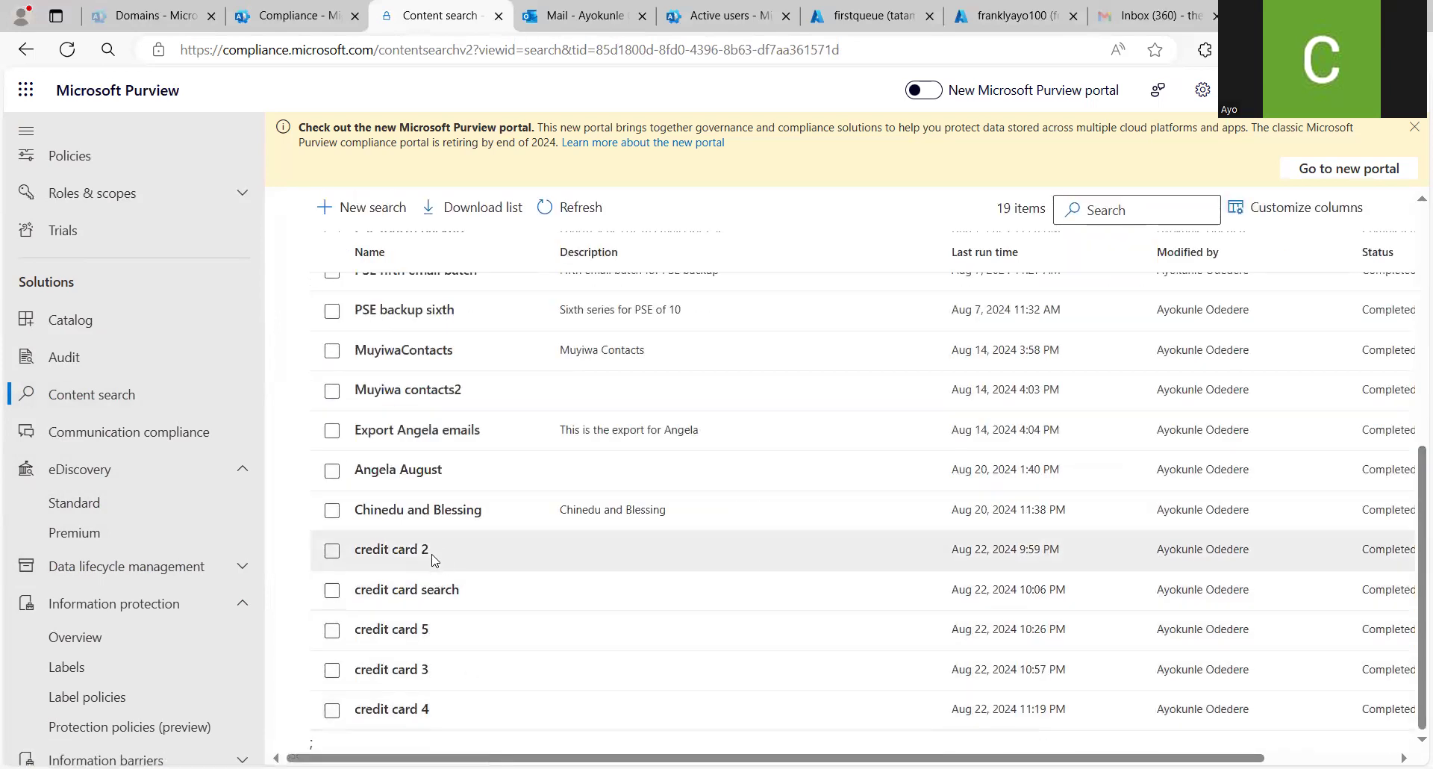
left_click(357, 557)
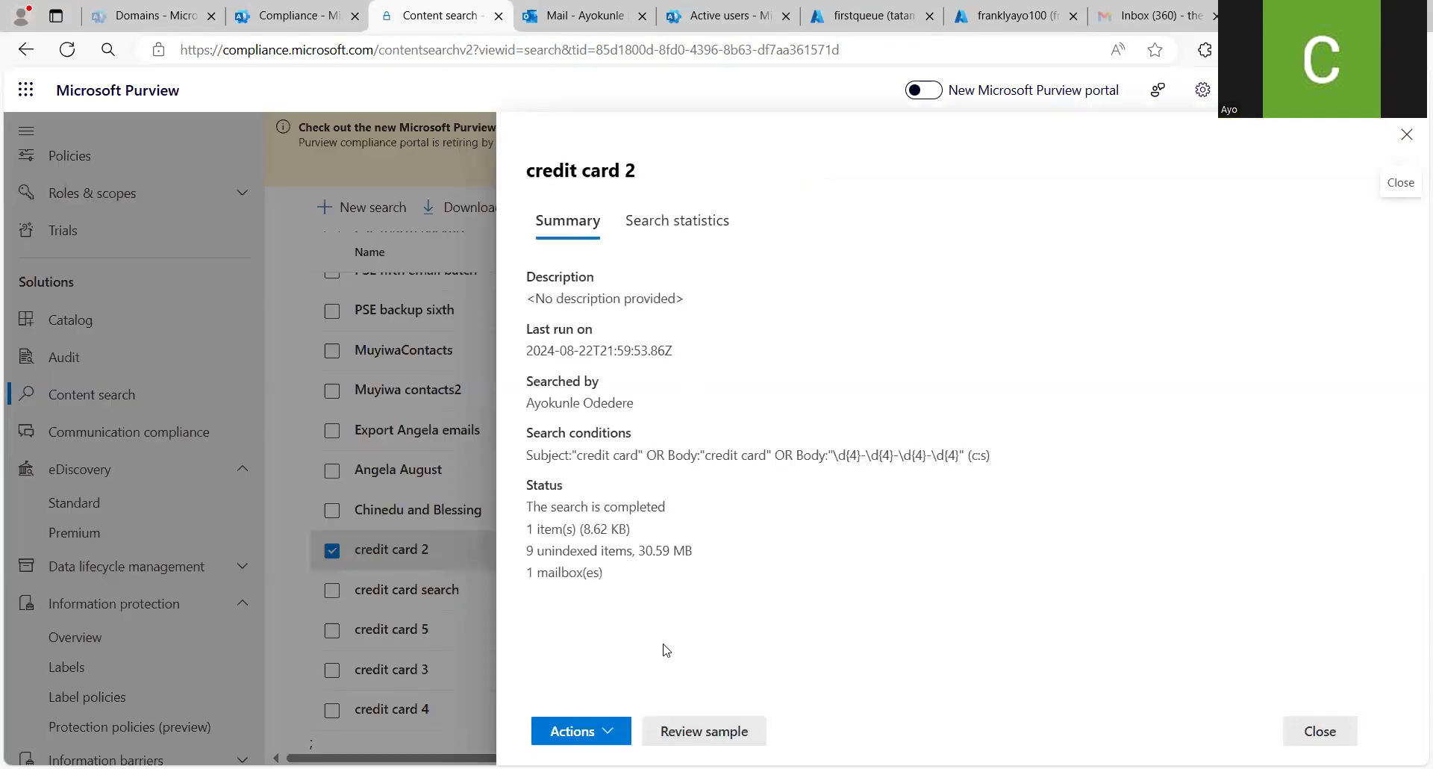
Open the "credit card 2" search for editing and go through its description and locations to the search conditions
left_click(581, 731)
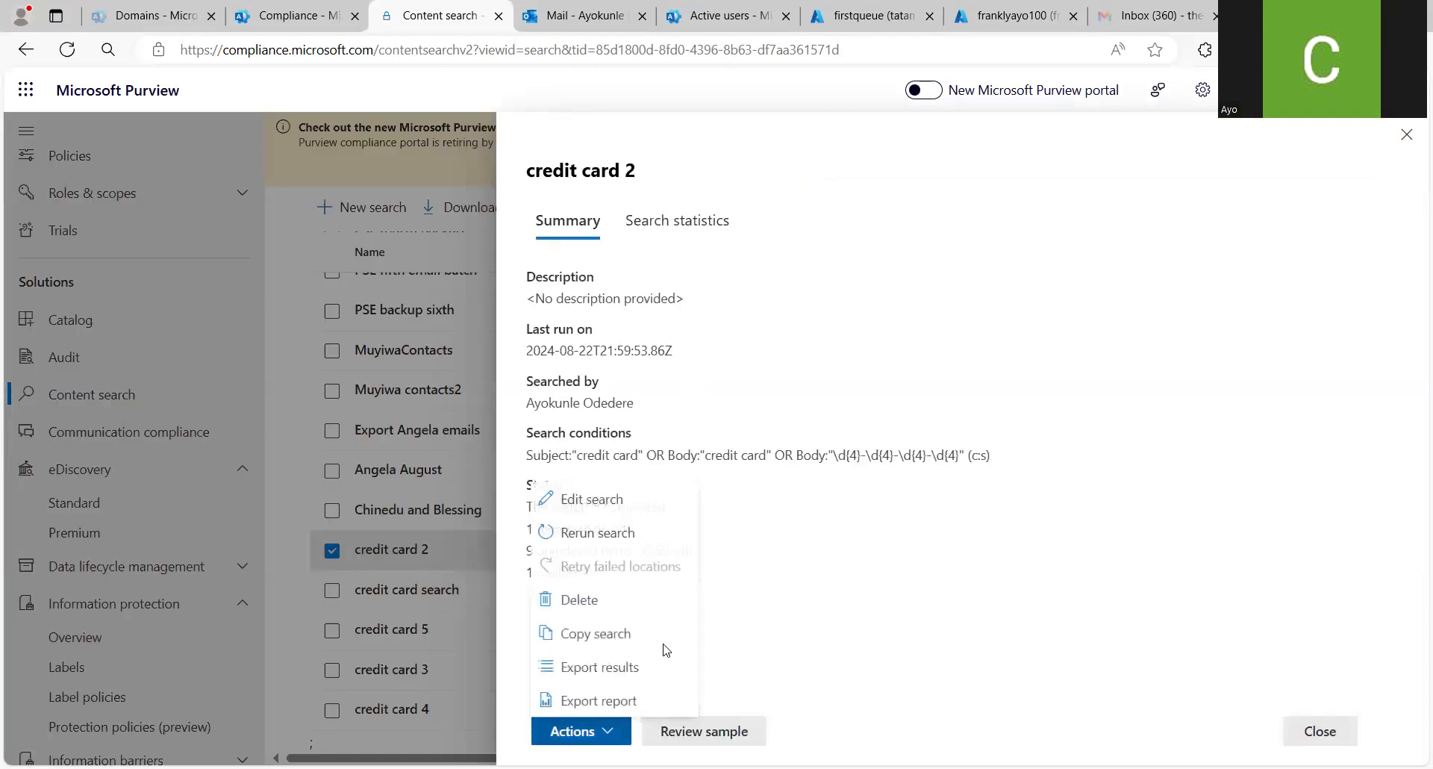
left_click(634, 504)
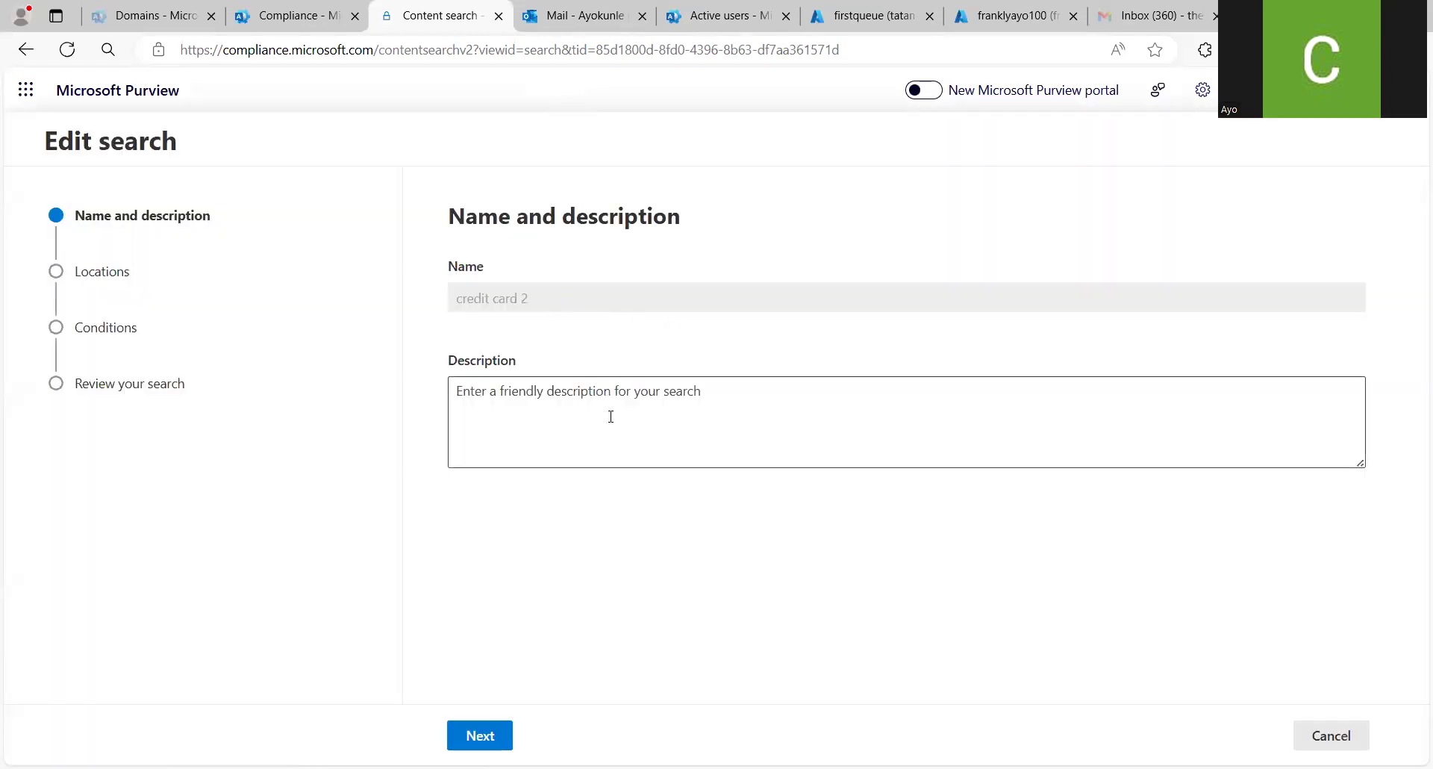
left_click(480, 735)
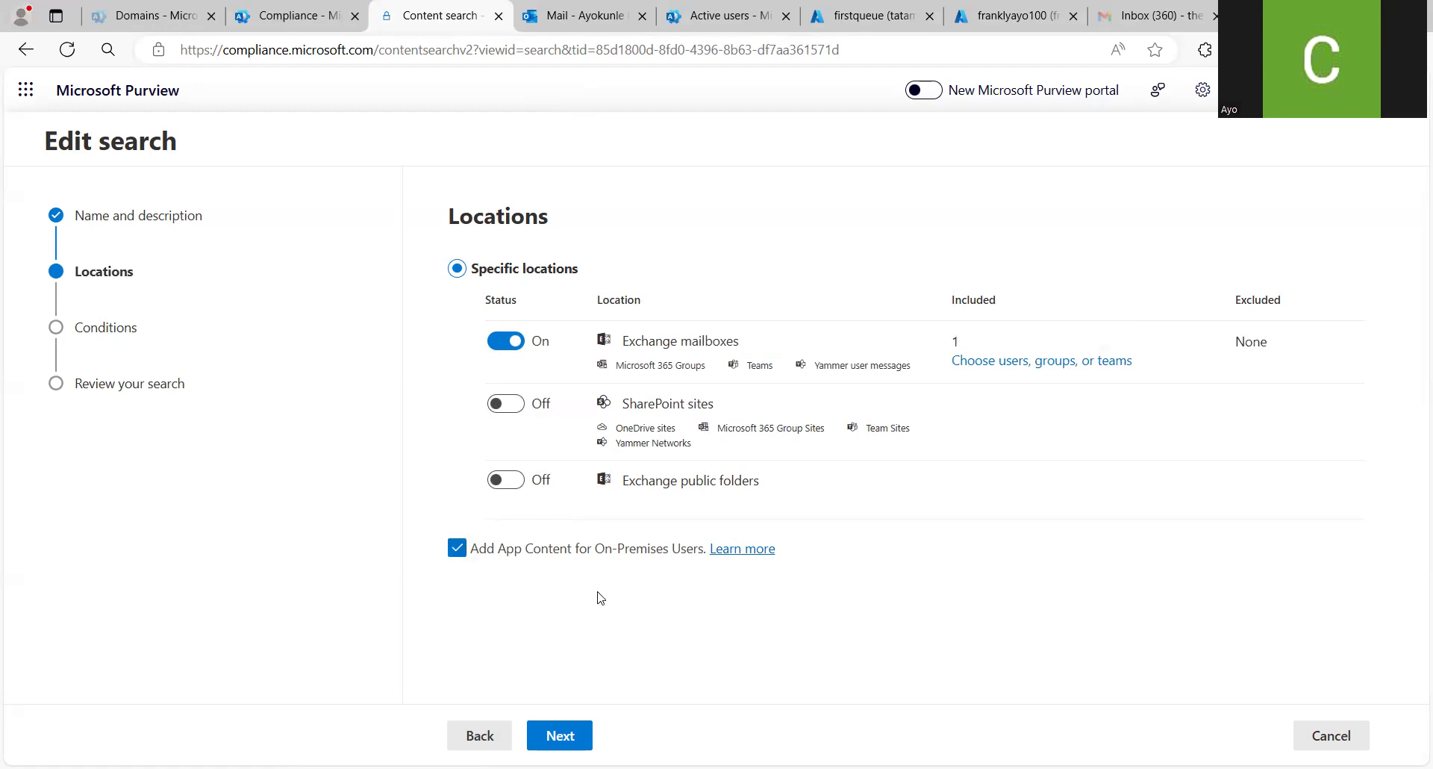
left_click(560, 736)
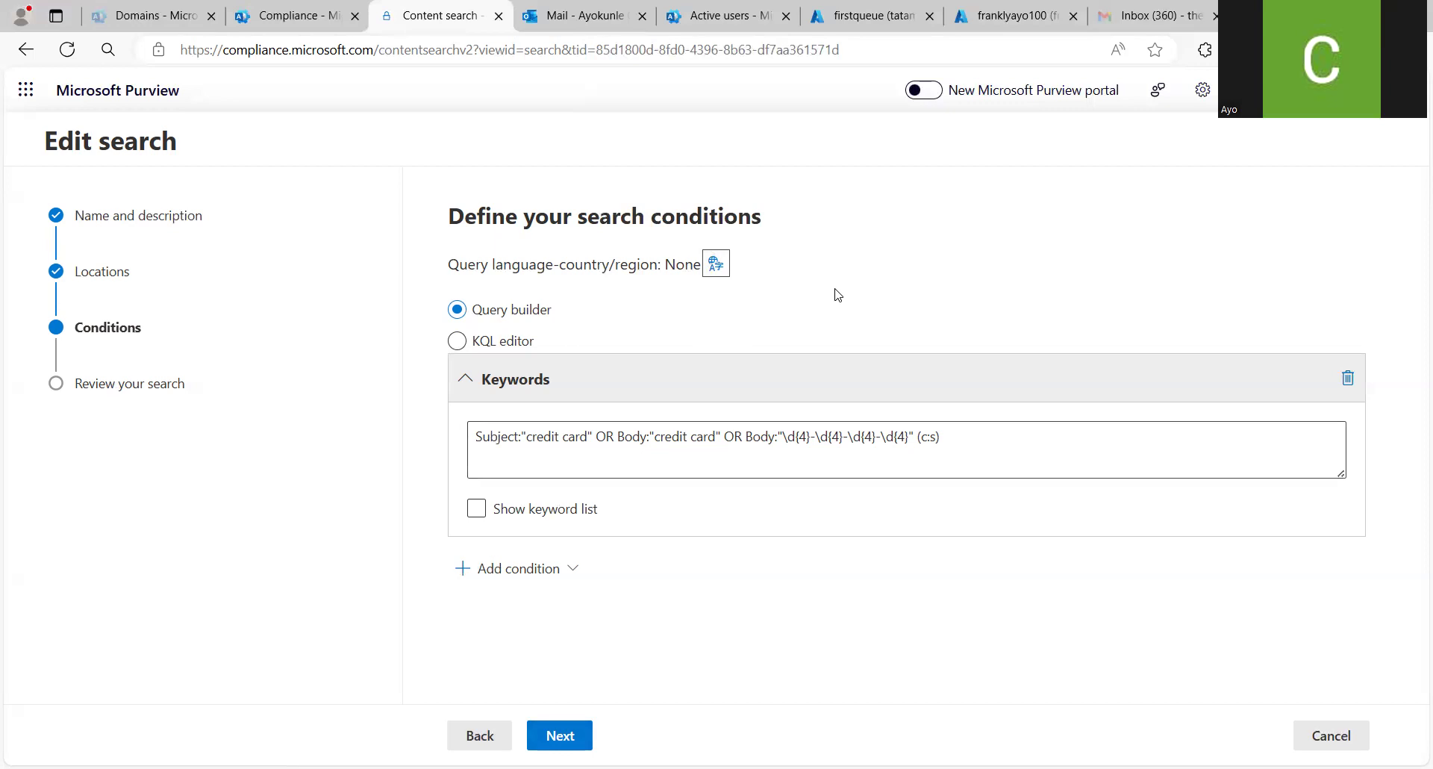
Check the Sent Items in Outlook and the active users in the Microsoft 365 admin center, and return to the search editor
left_click(579, 13)
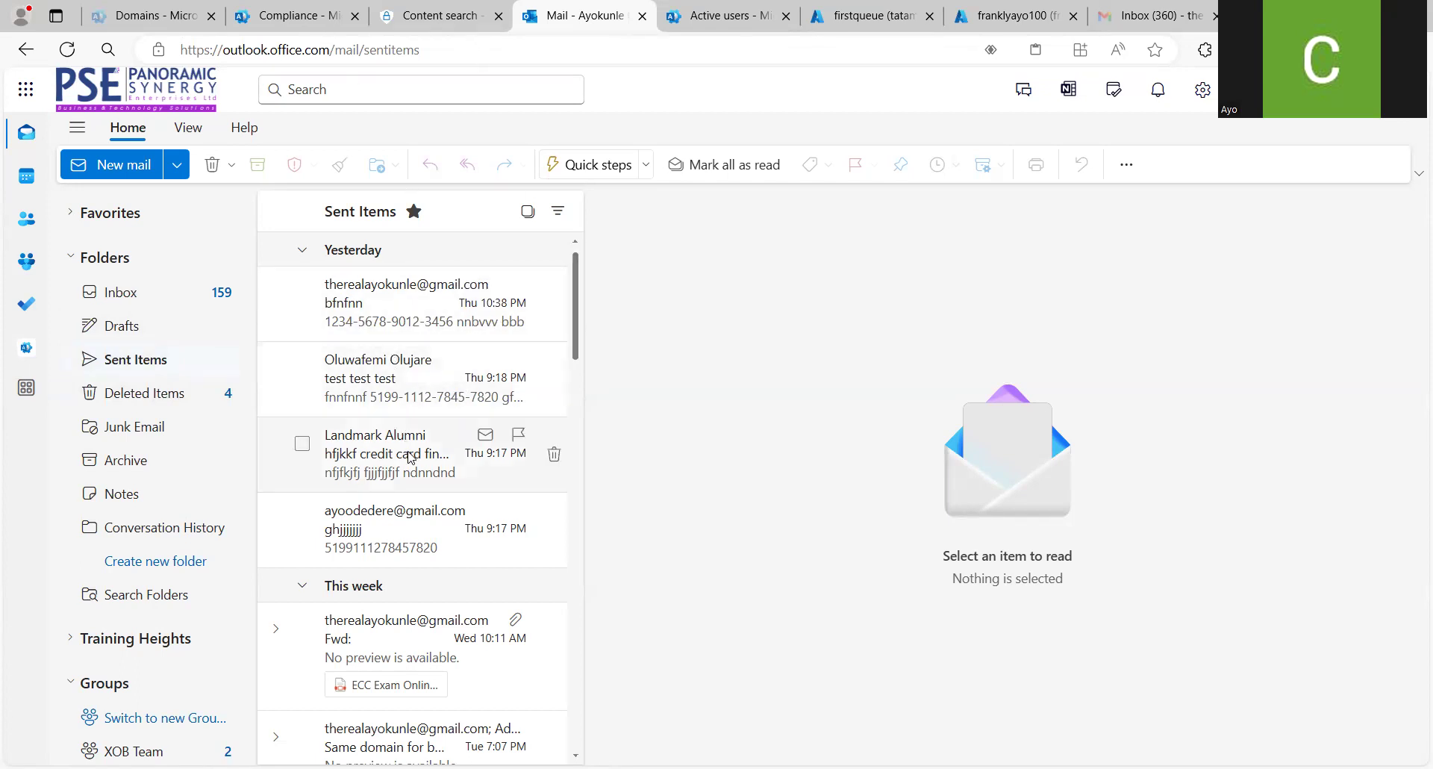
left_click(284, 21)
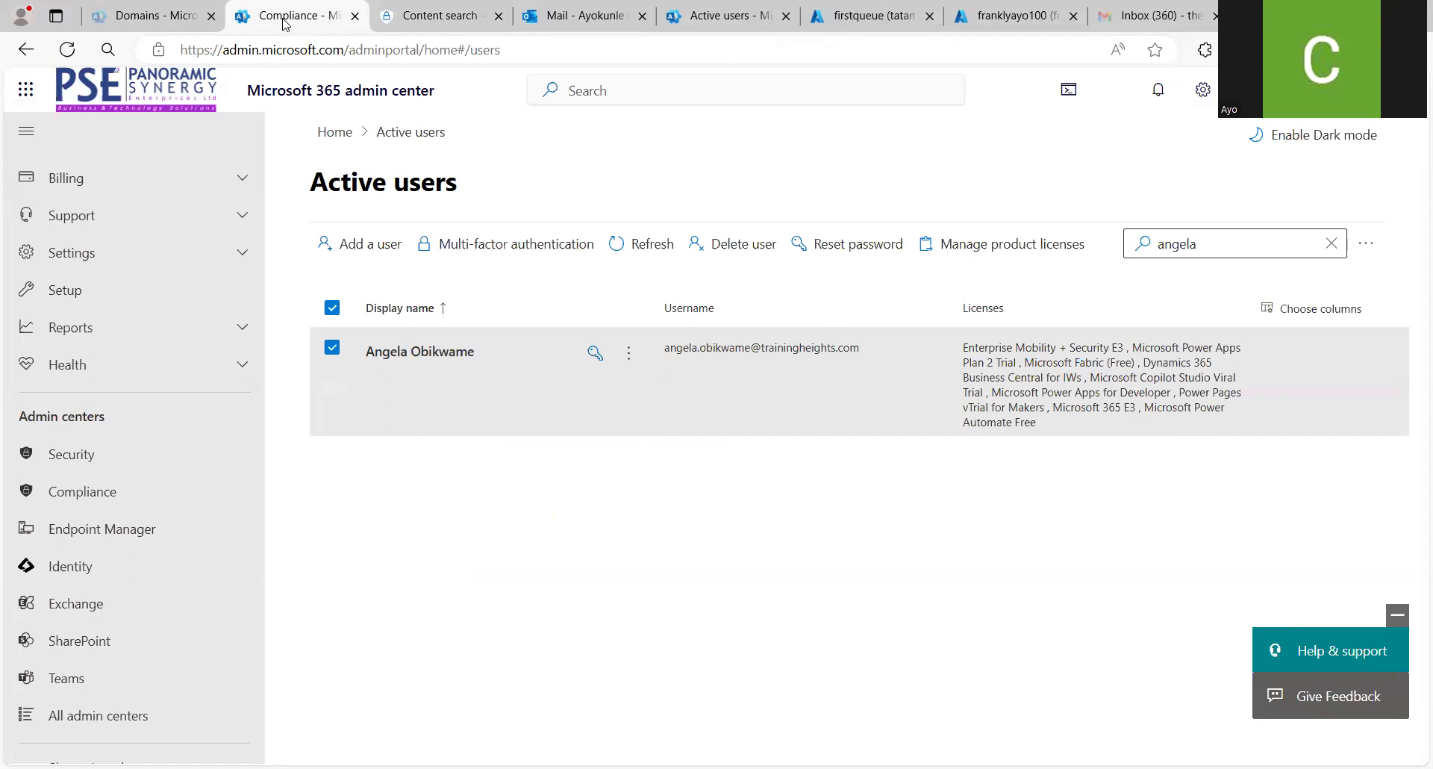
left_click(410, 24)
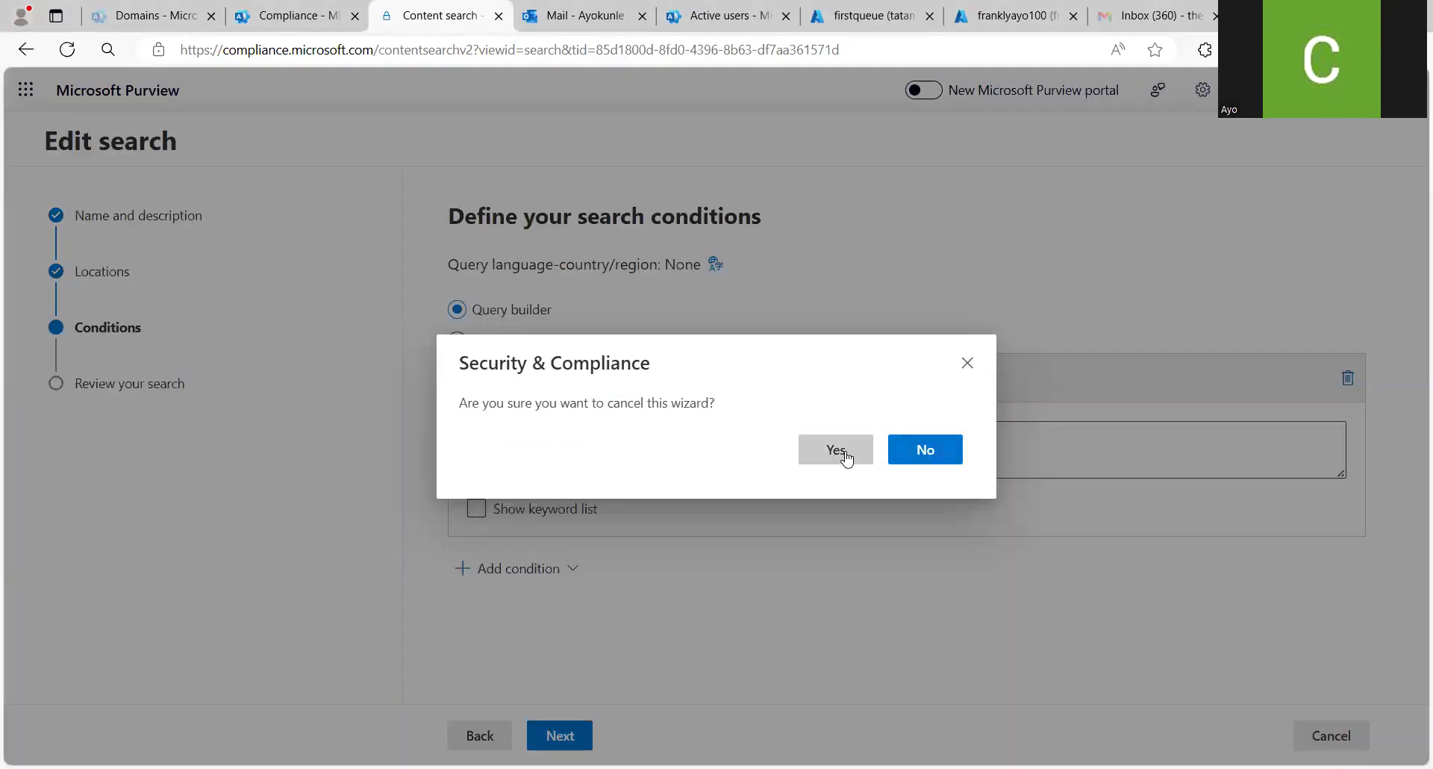
Leave the search editor without saving and review the sample results of the "credit card 2" search
left_click(833, 451)
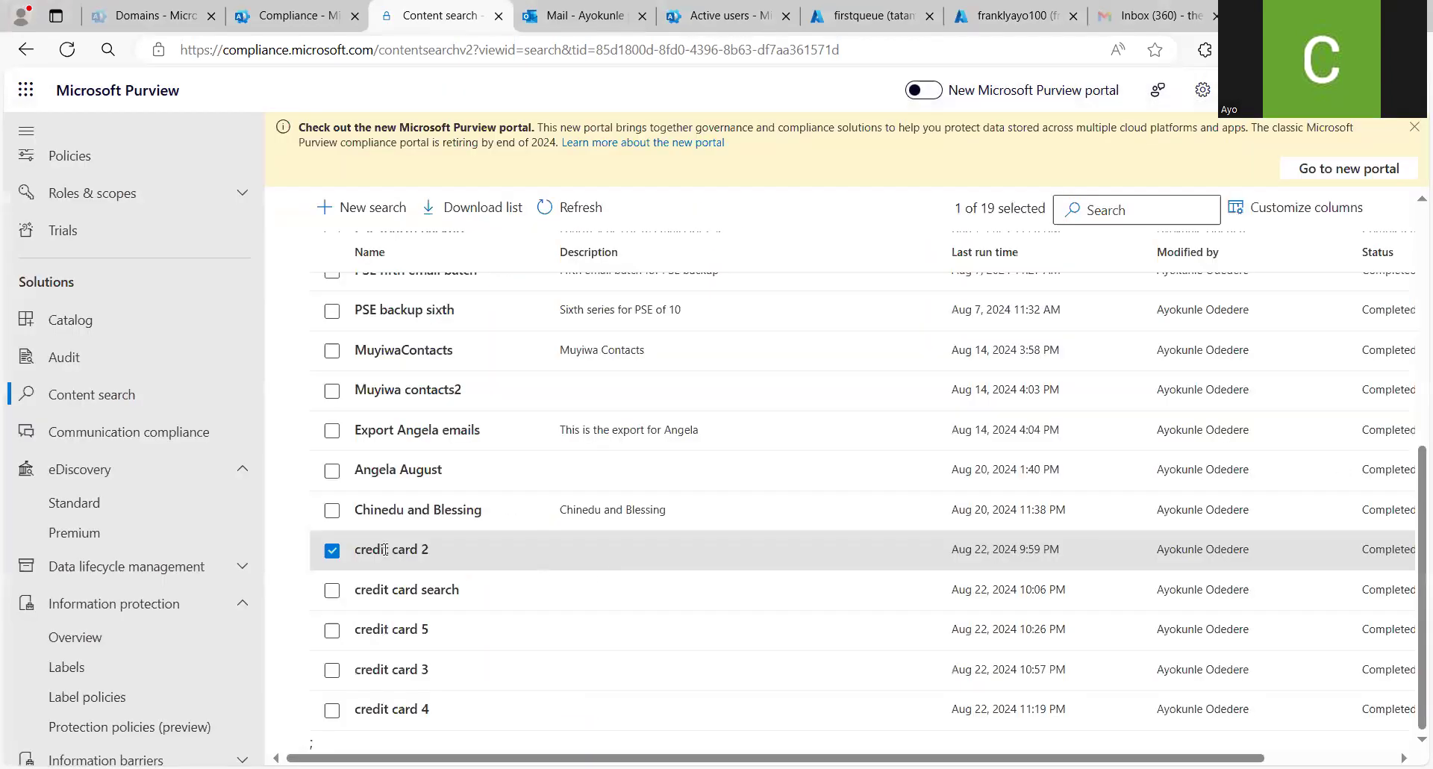
double_click(354, 556)
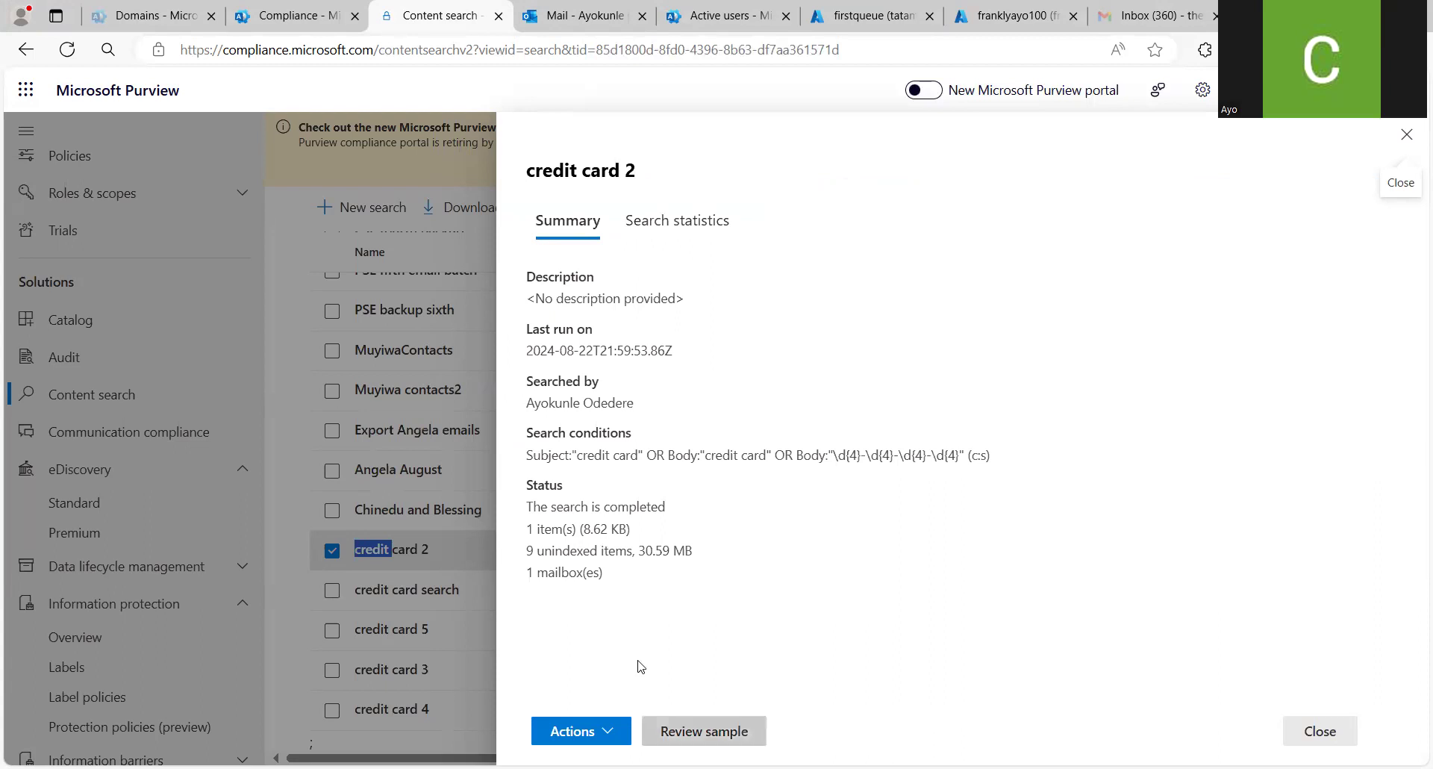
key("Return")
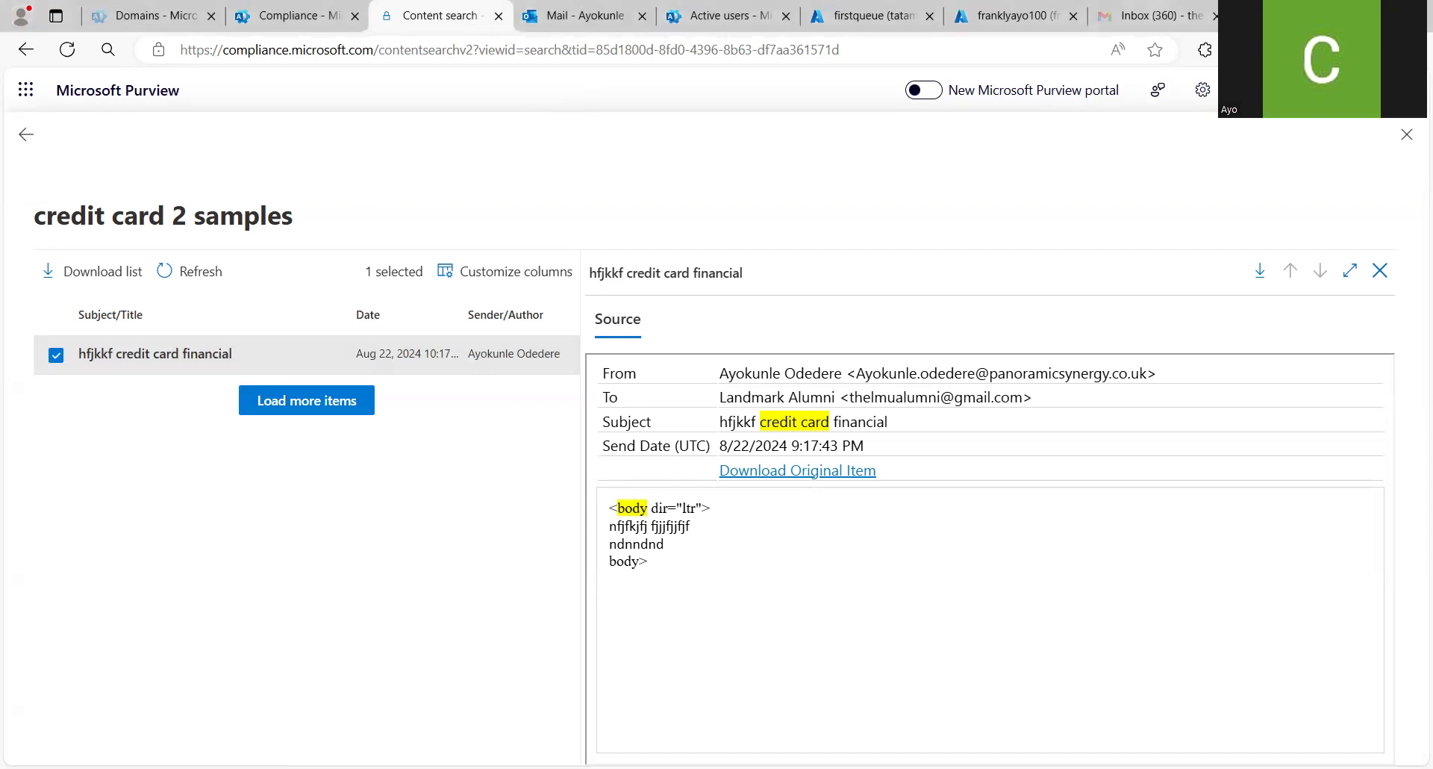
Open learn.microsoft.com/en-us/purview/ediscovery-keyword-queries-and-search-conditions in a new tab and look through its searchable properties, search operators and conditions
key("ctrl+t")
type("https://learn.microsoft.com/en-us/purview/ediscovery-keyword-queries-and-search-conditions")
key("Return")
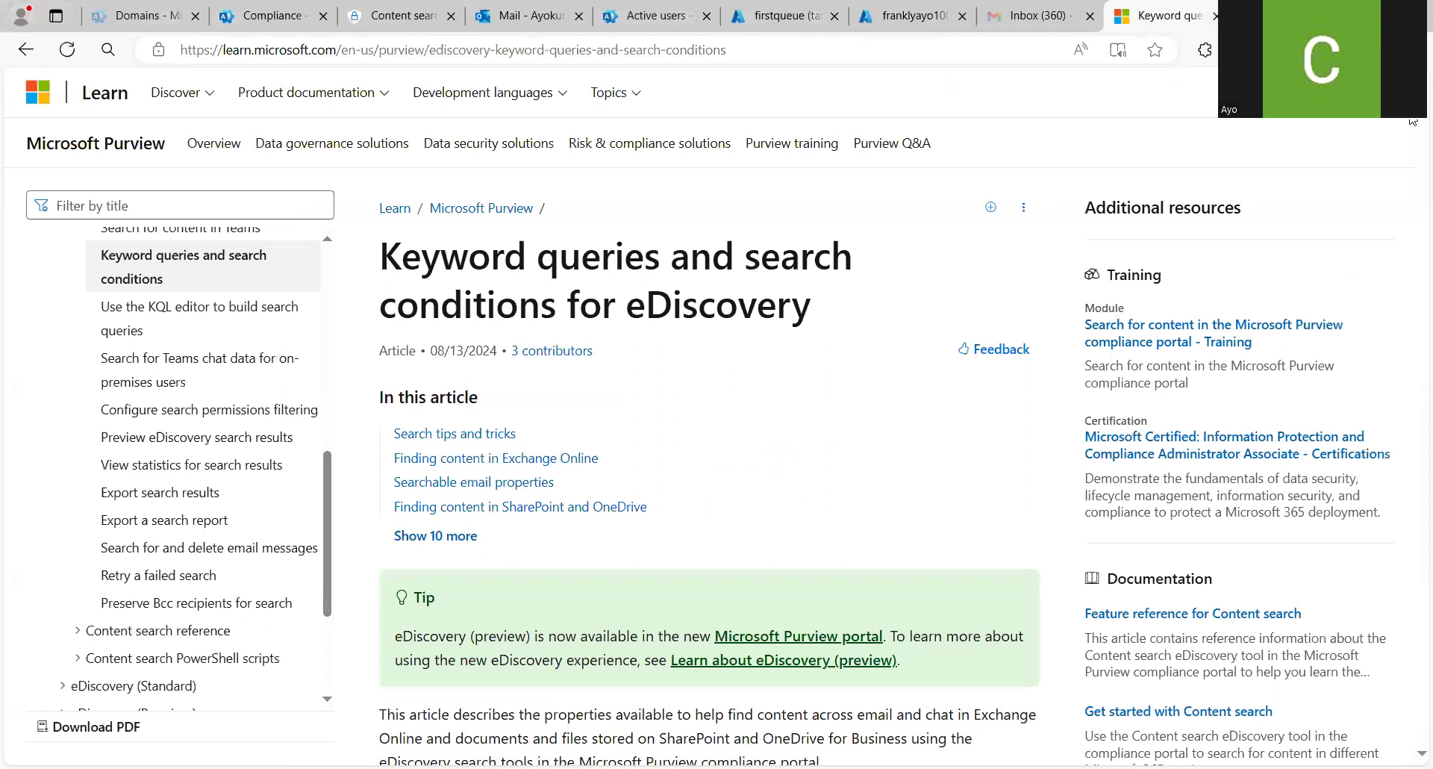
scroll(1413, 121, "down", 10)
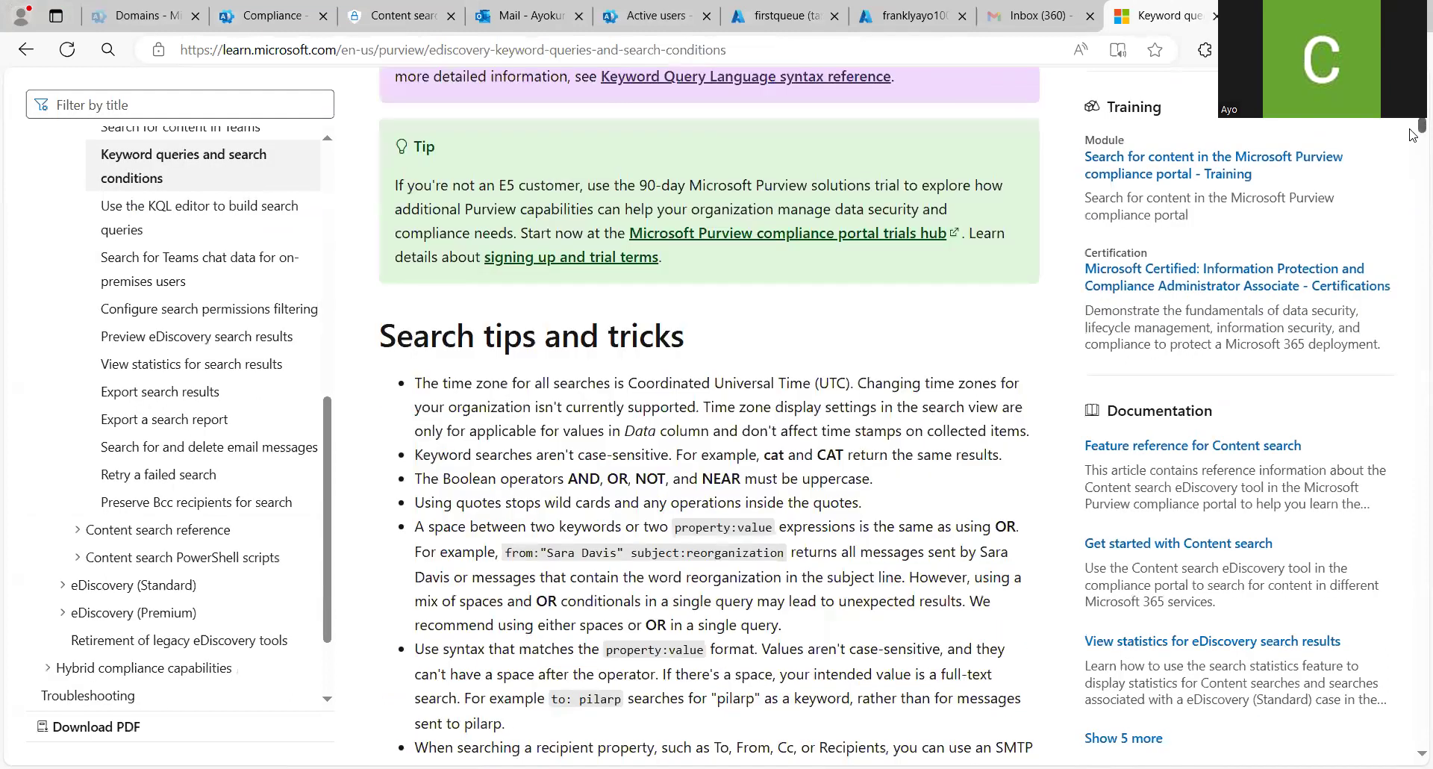
scroll(1413, 147, "down", 10)
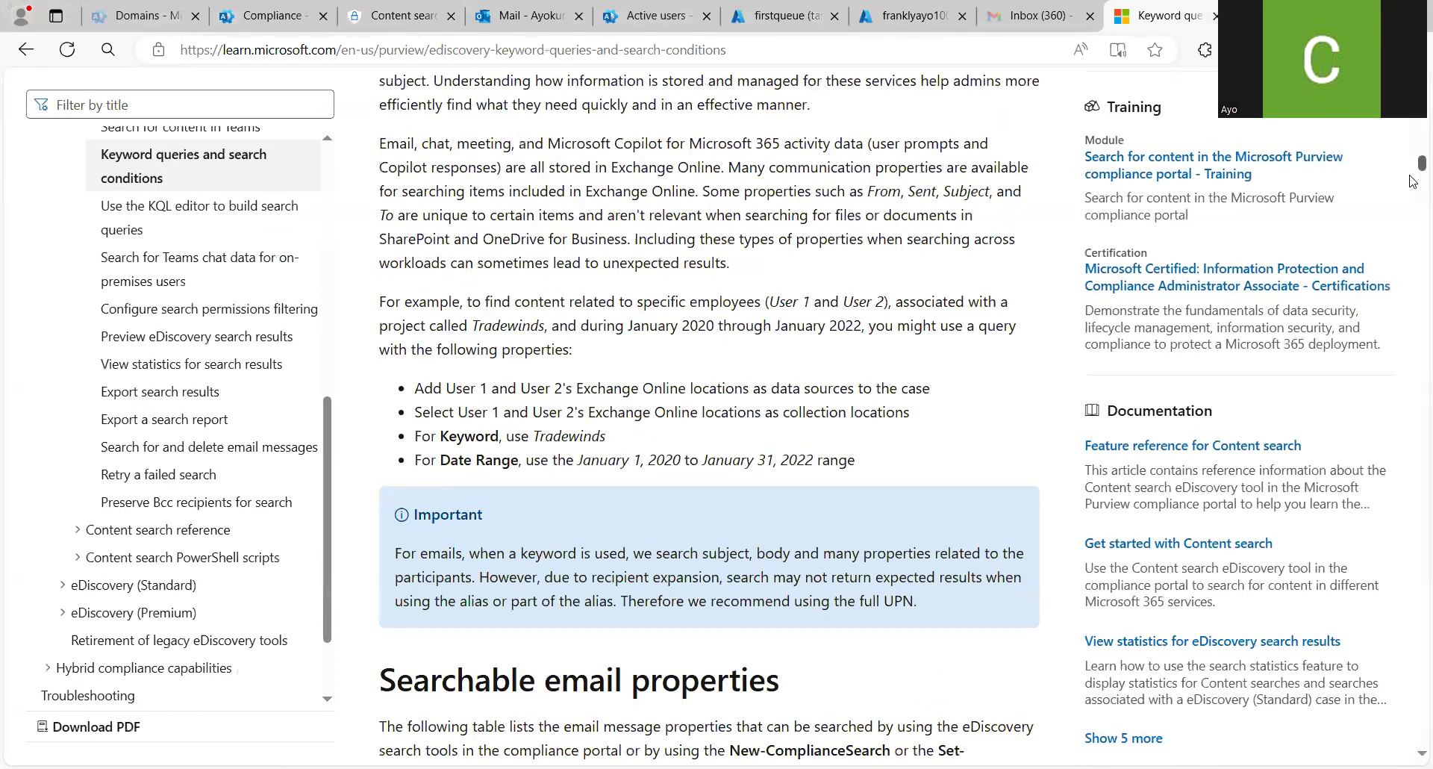
scroll(1413, 202, "down", 15)
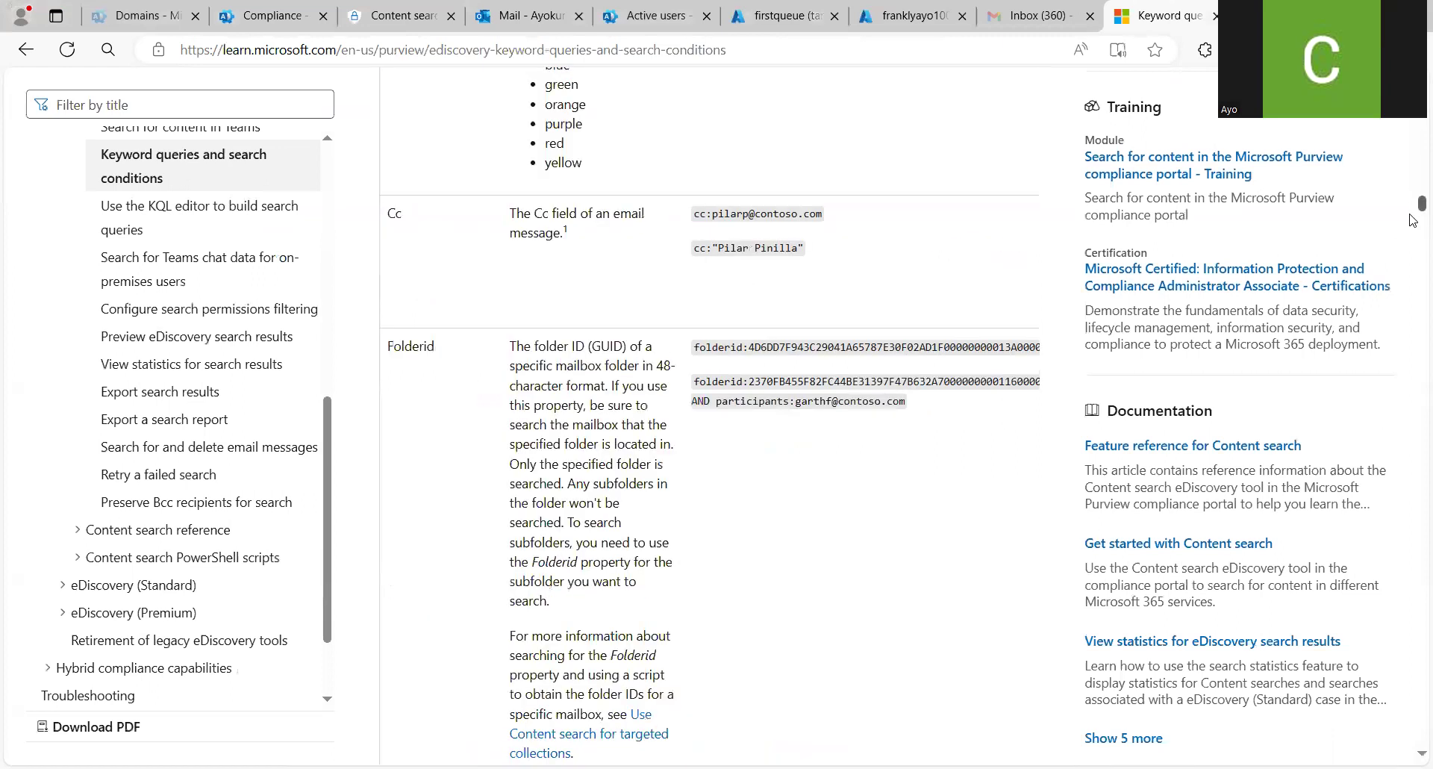
scroll(1413, 238, "down", 20)
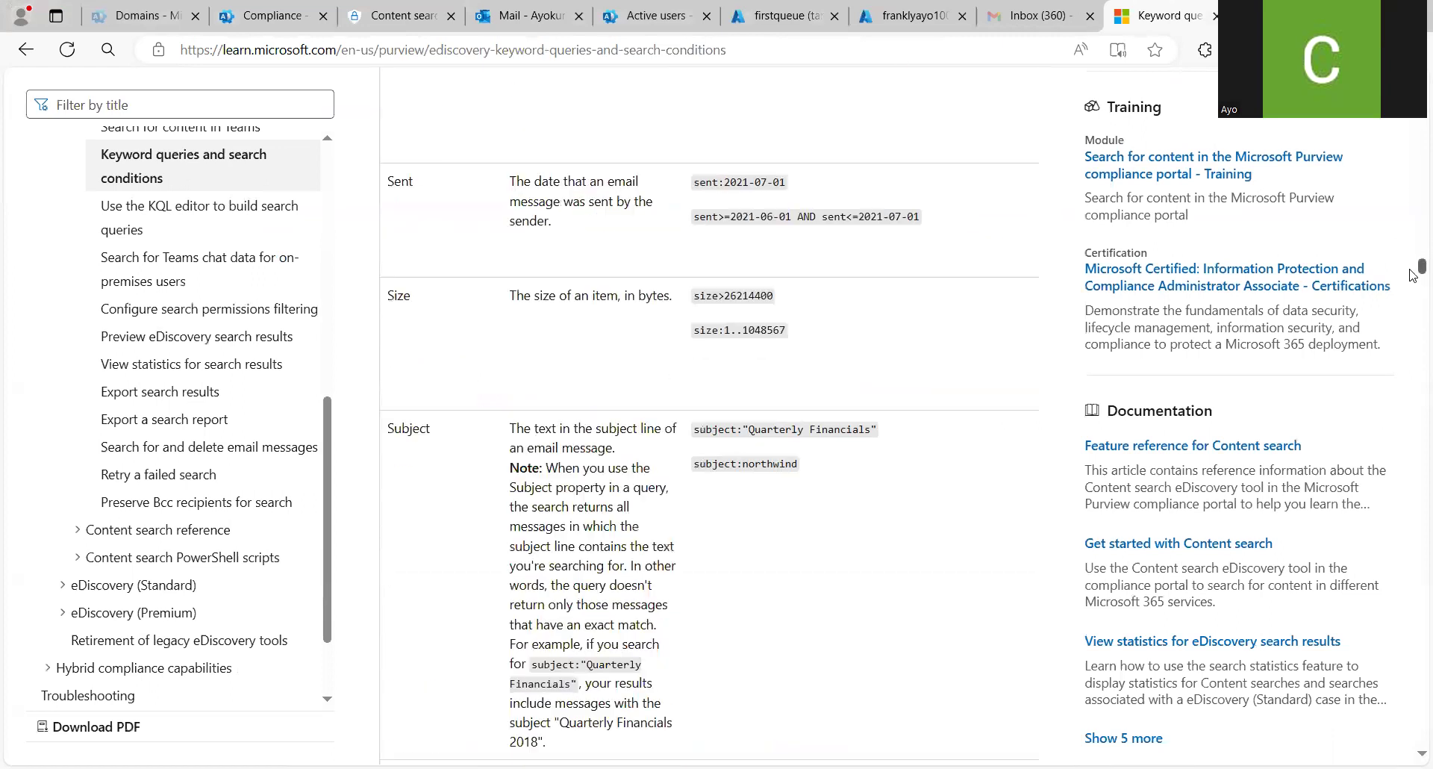
scroll(1413, 308, "down", 10)
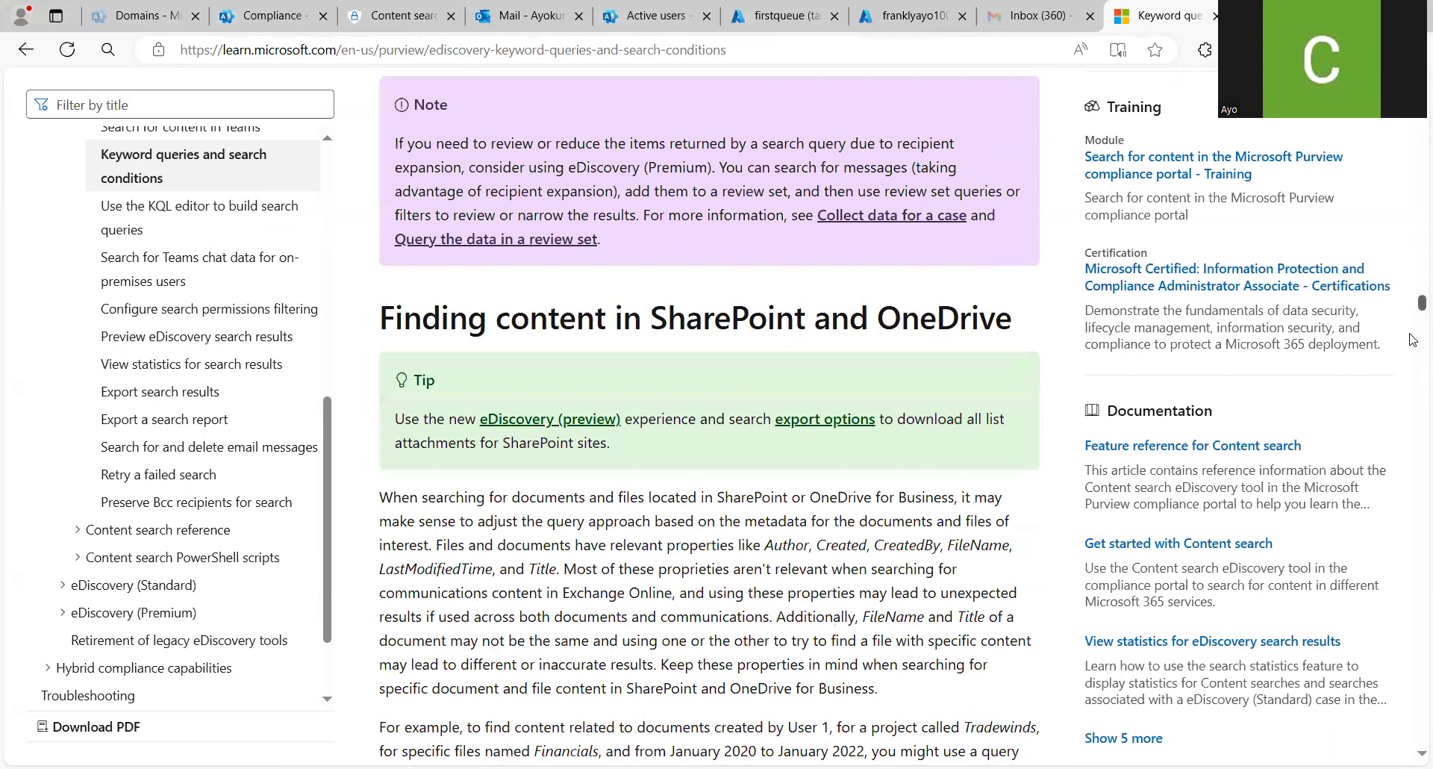
scroll(1413, 357, "down", 15)
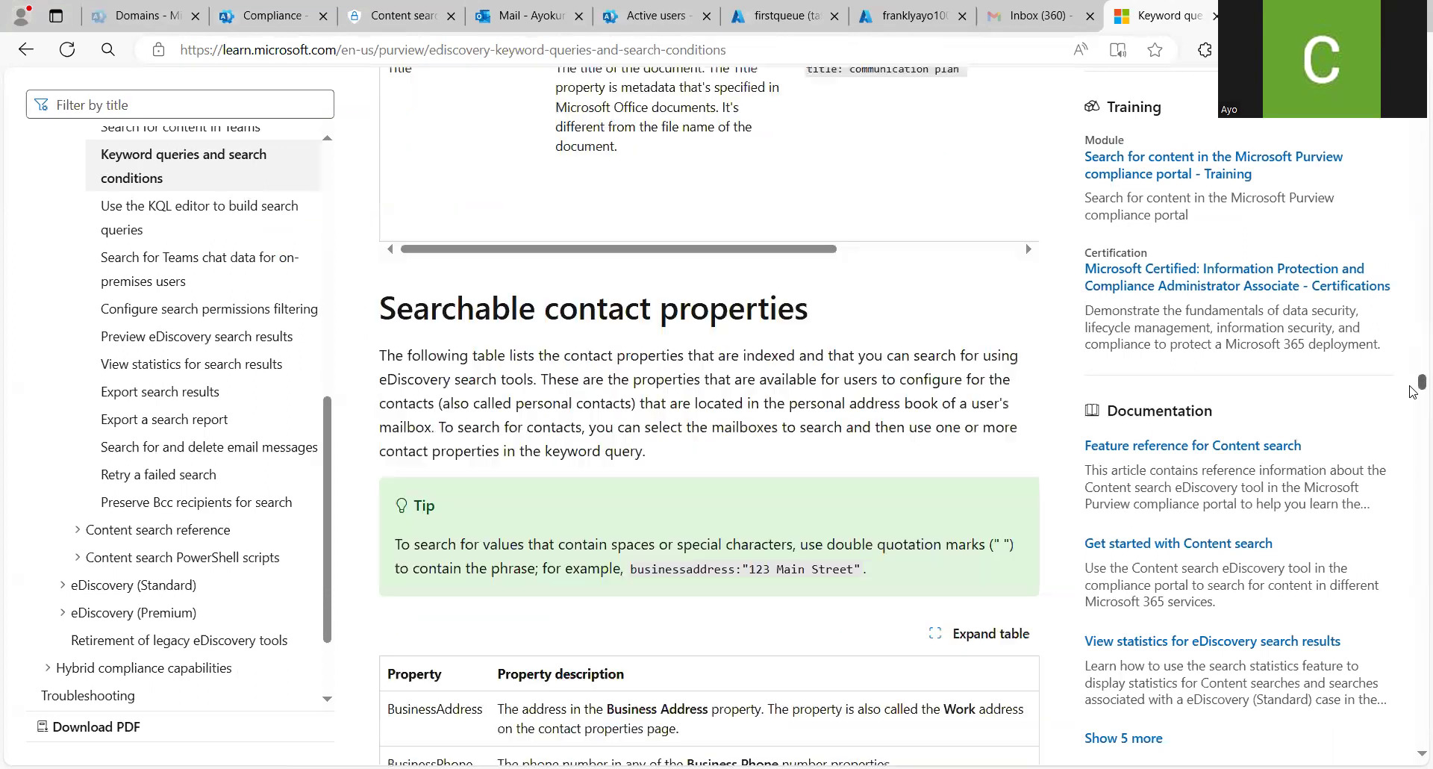
scroll(1413, 410, "down", 20)
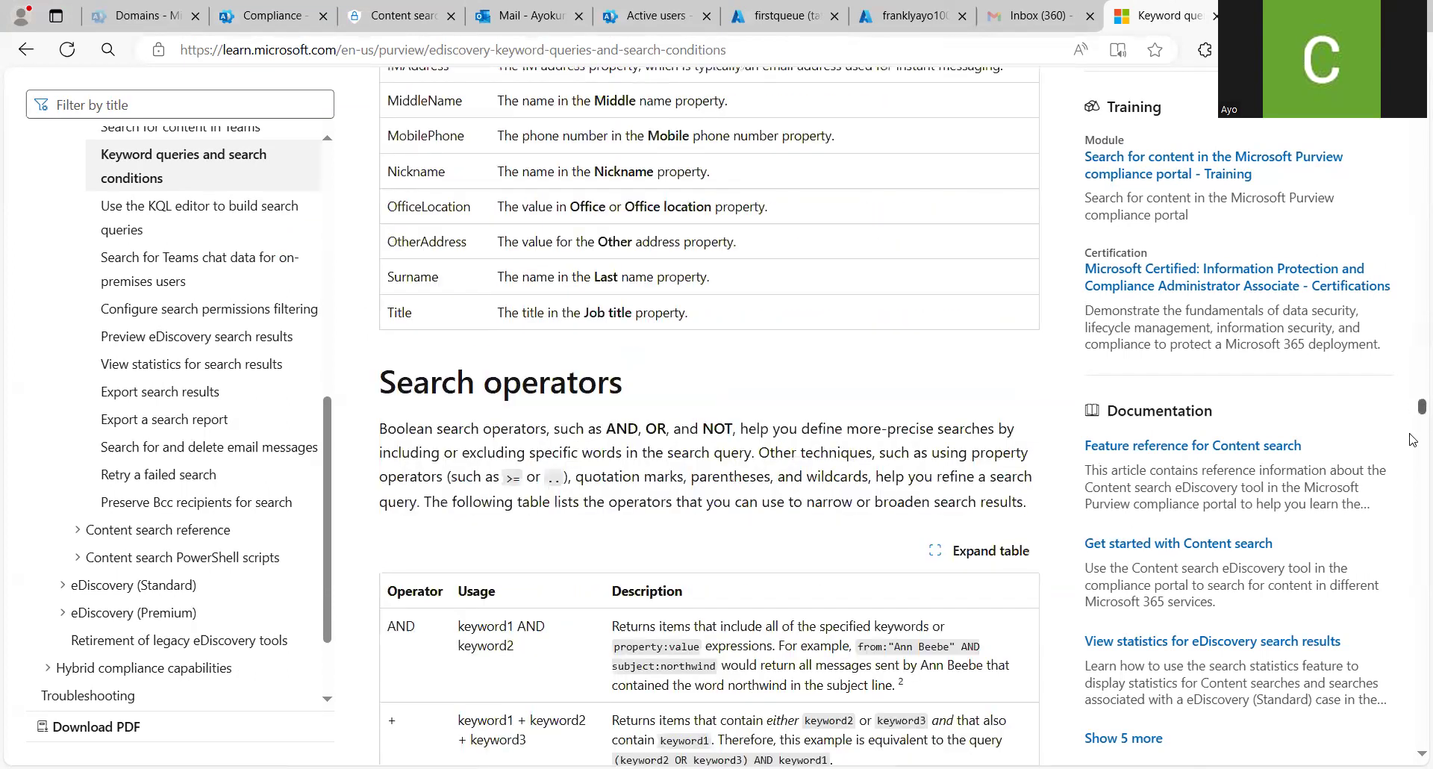
scroll(1411, 467, "down", 10)
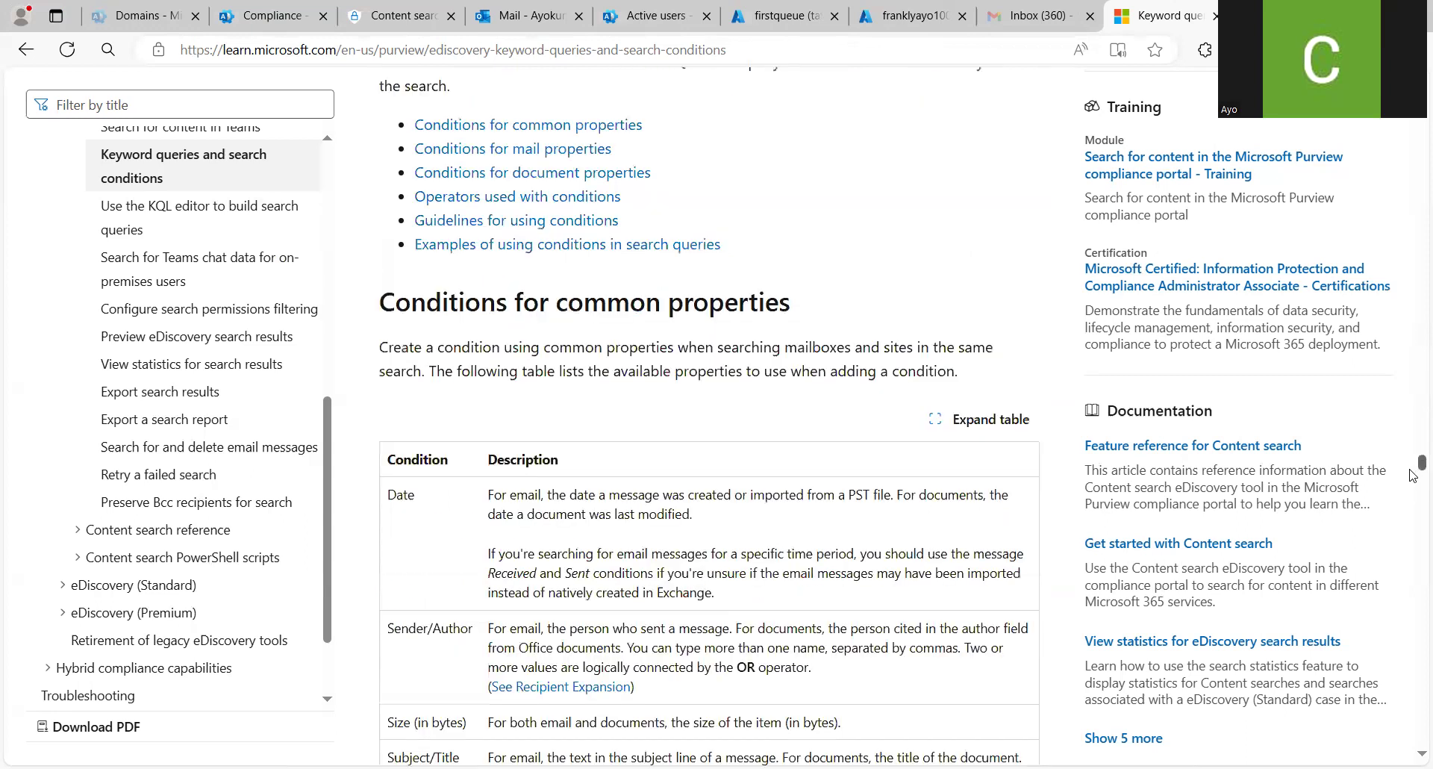
scroll(1413, 482, "down", 20)
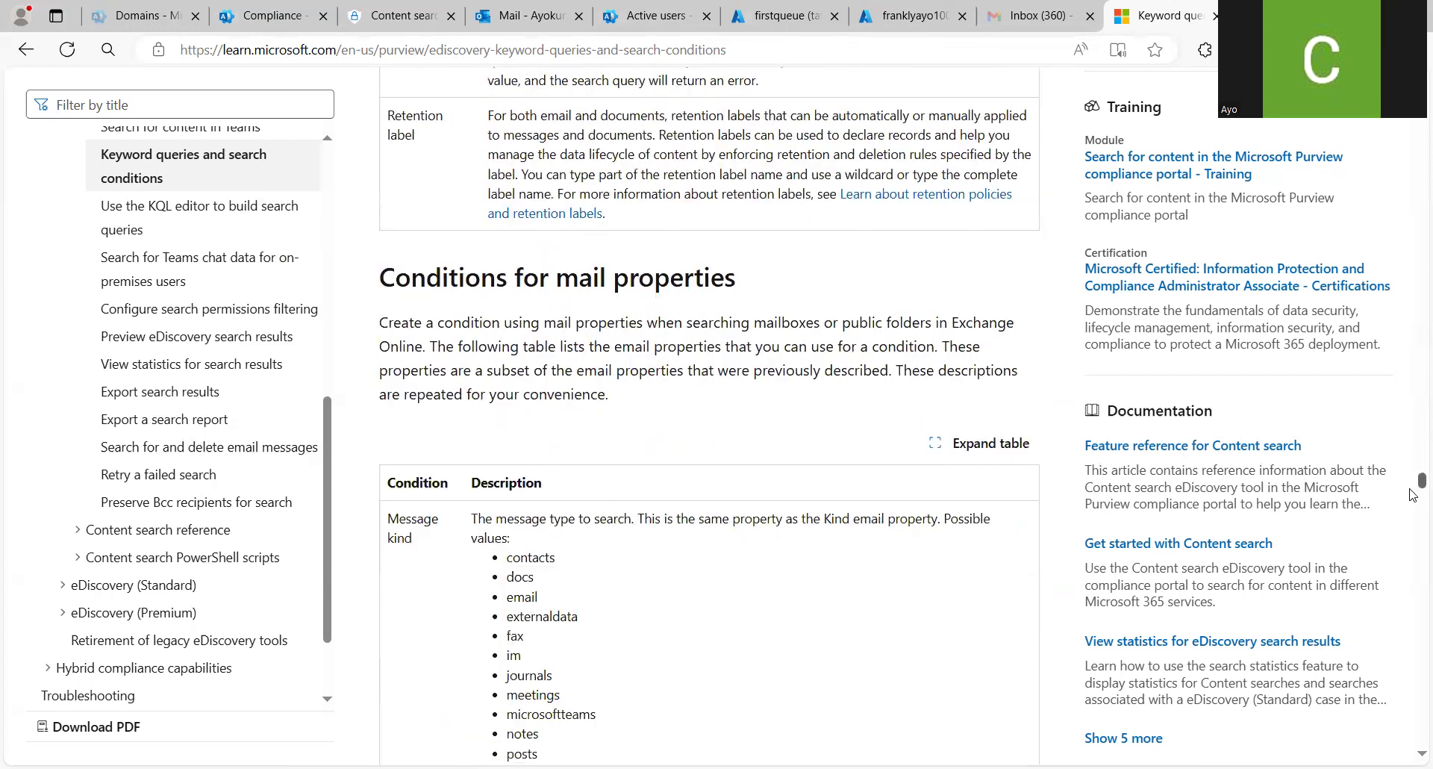
scroll(1413, 515, "down", 15)
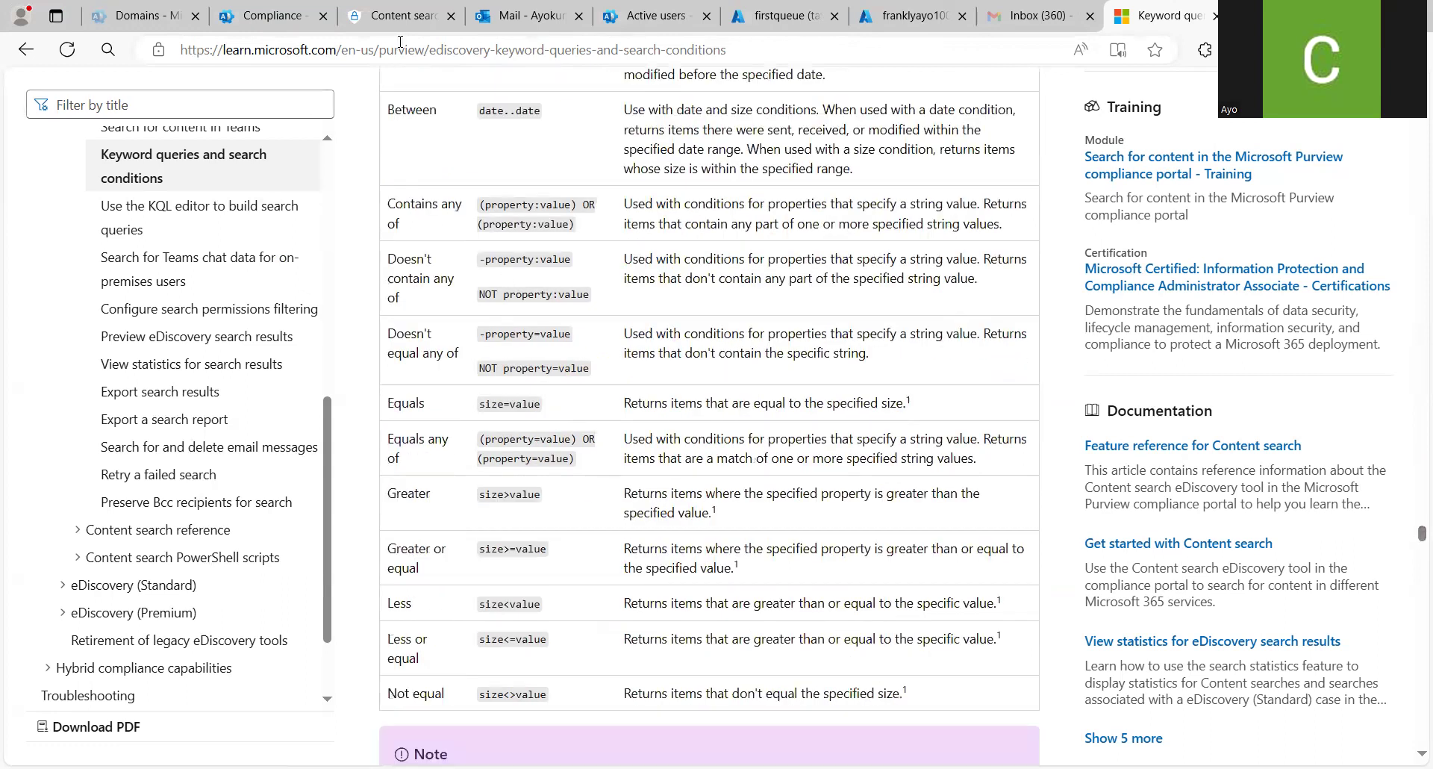
Return to the "credit card 2" samples in Purview, close the email preview, and go back to the search summary
left_click(396, 14)
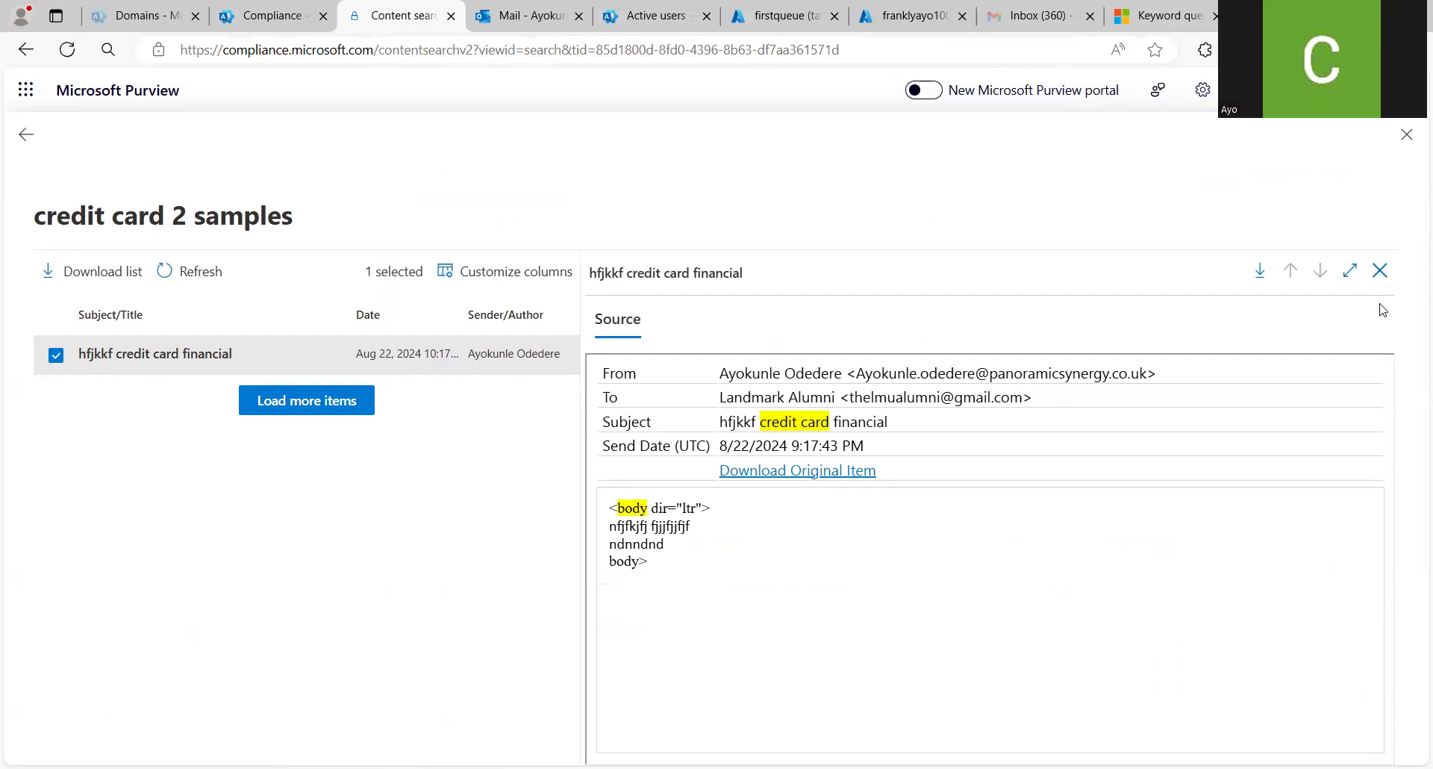
left_click(1380, 270)
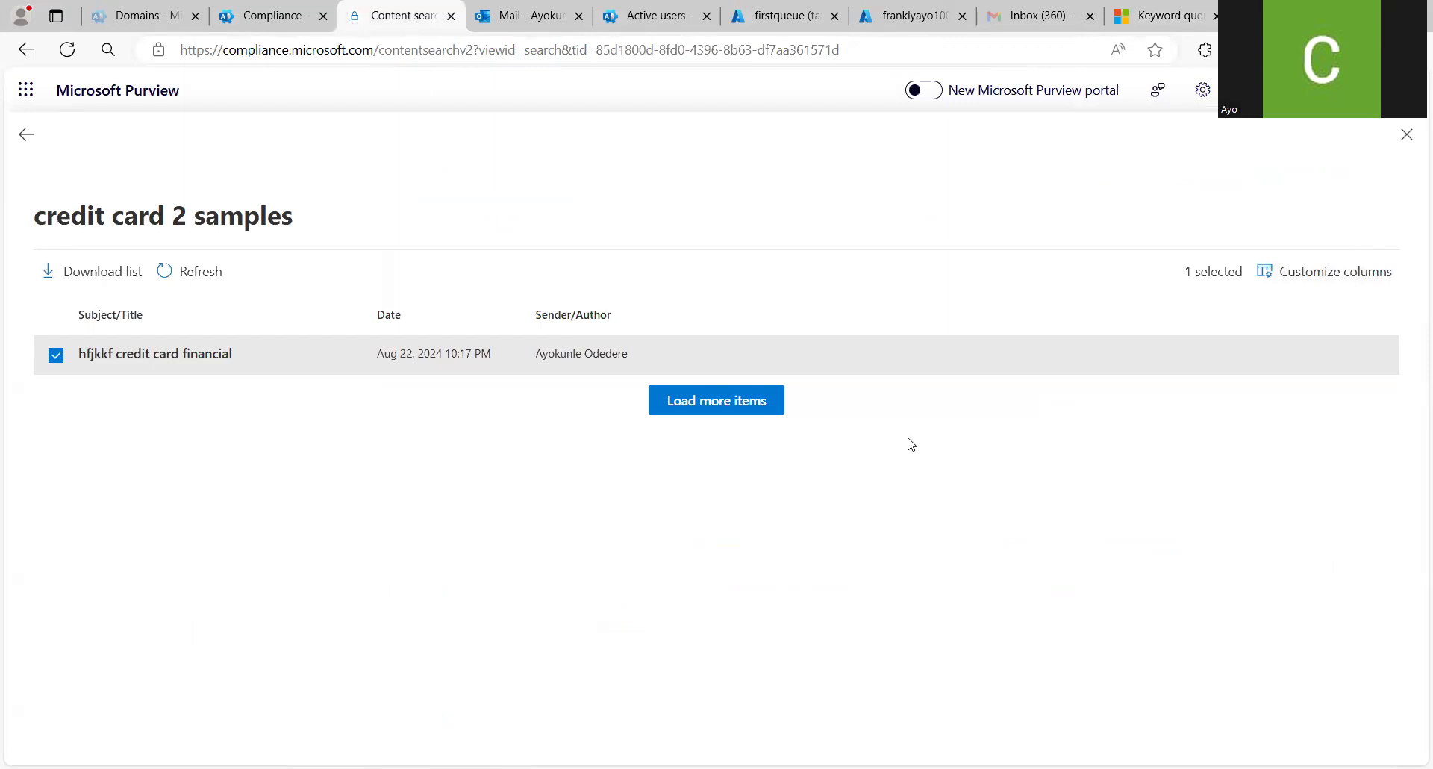
key("Escape")
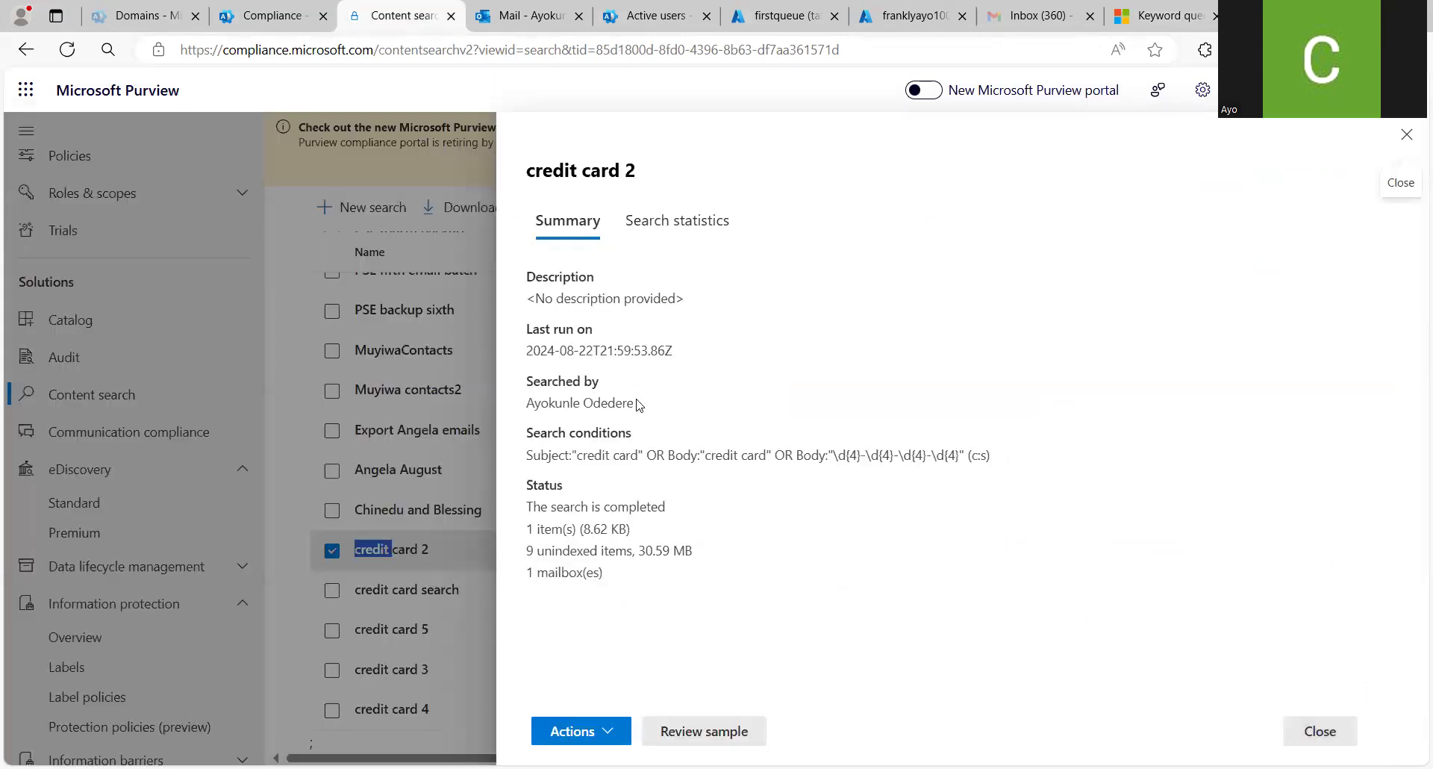
Copy the subject and body query from the search conditions of "credit card 2", leaving out "(c:s)", and close its details
left_click_drag(527, 454, 966, 455)
key("ctrl+c")
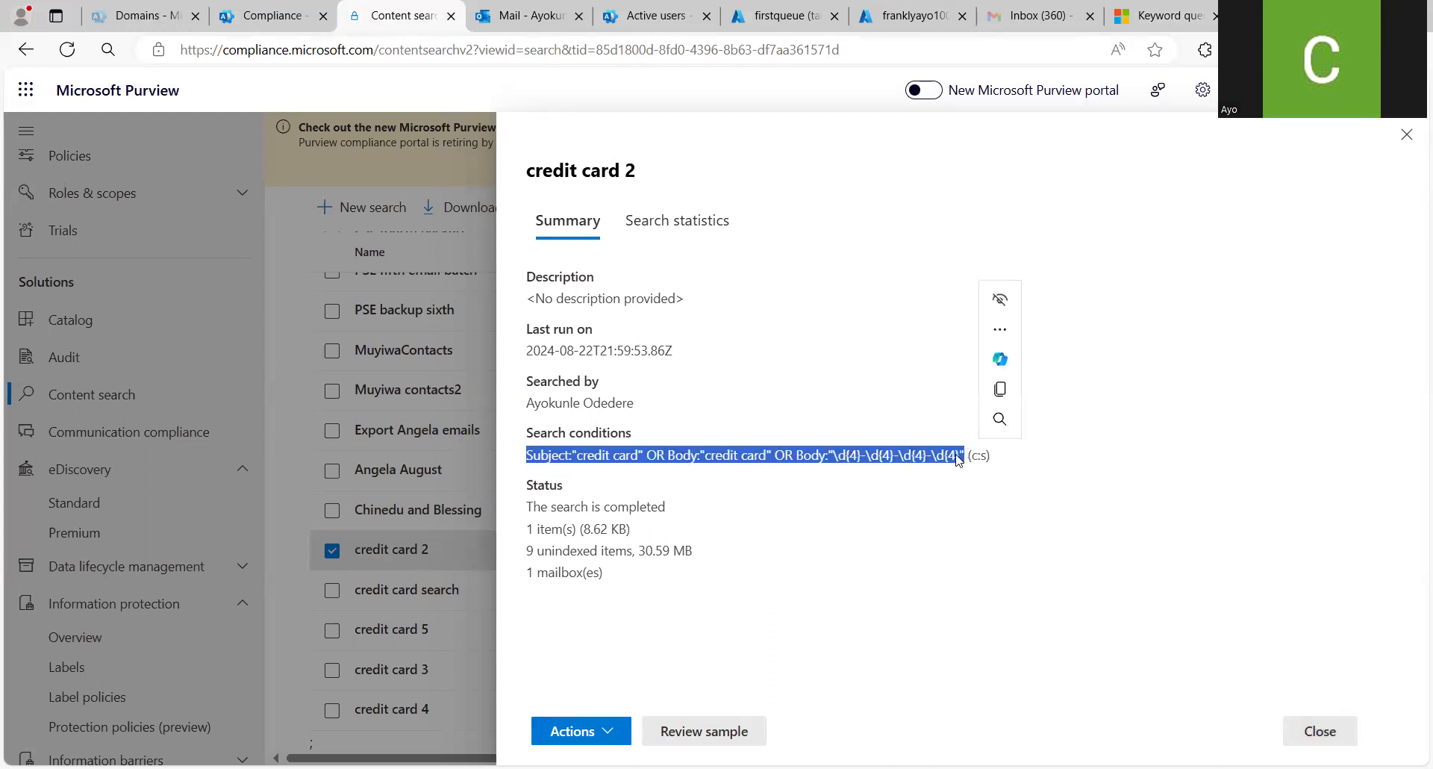
left_click(1048, 389)
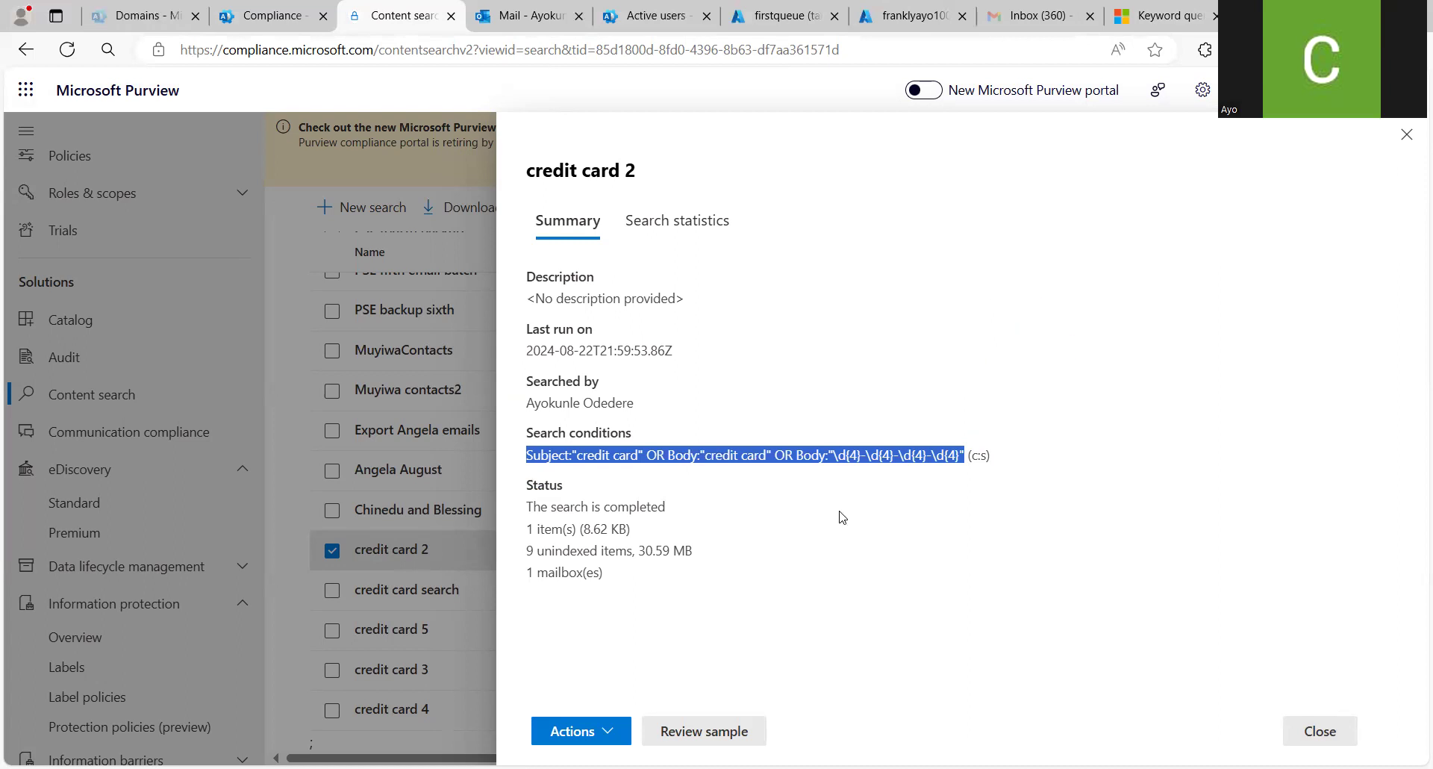
left_click(1327, 728)
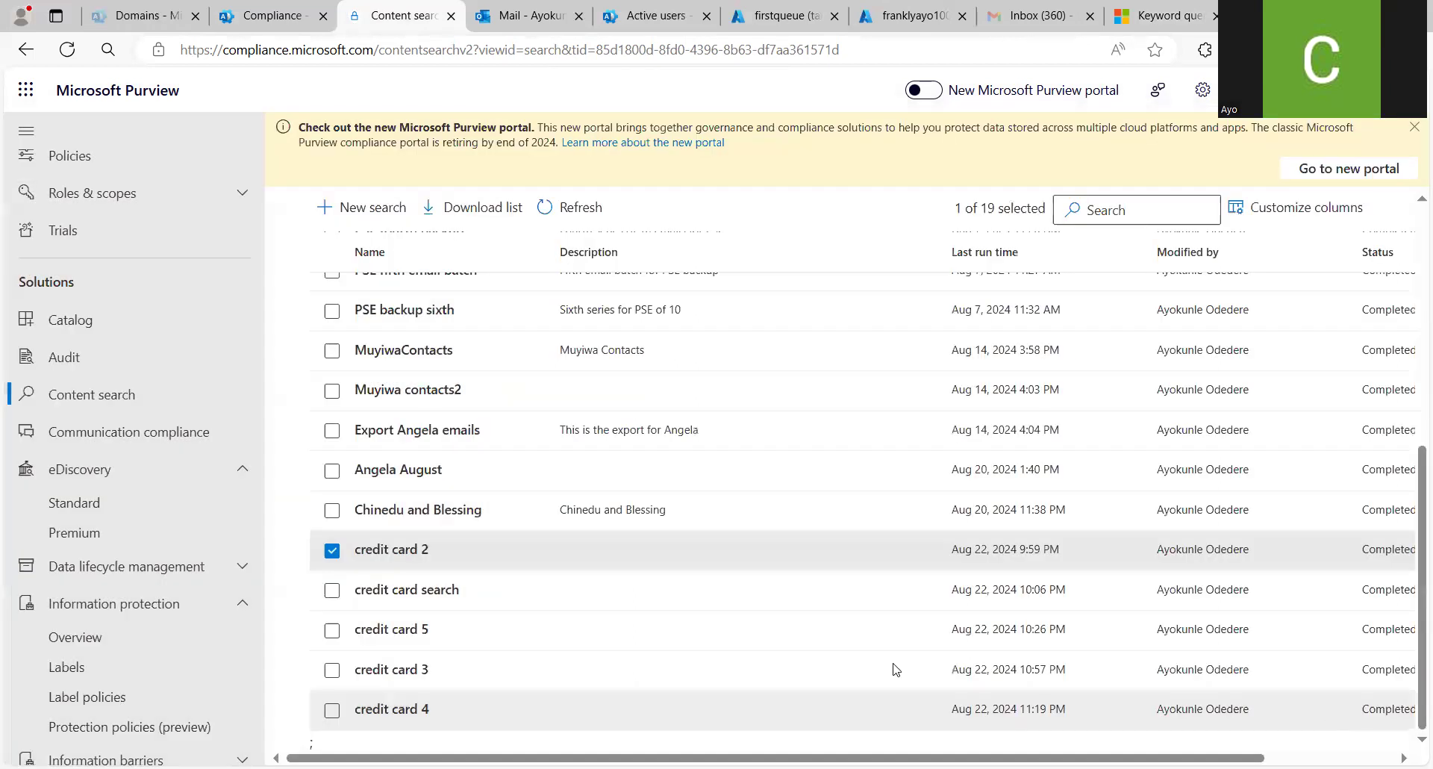
Open the "credit card 5" search for editing and proceed to its search conditions
left_click(347, 632)
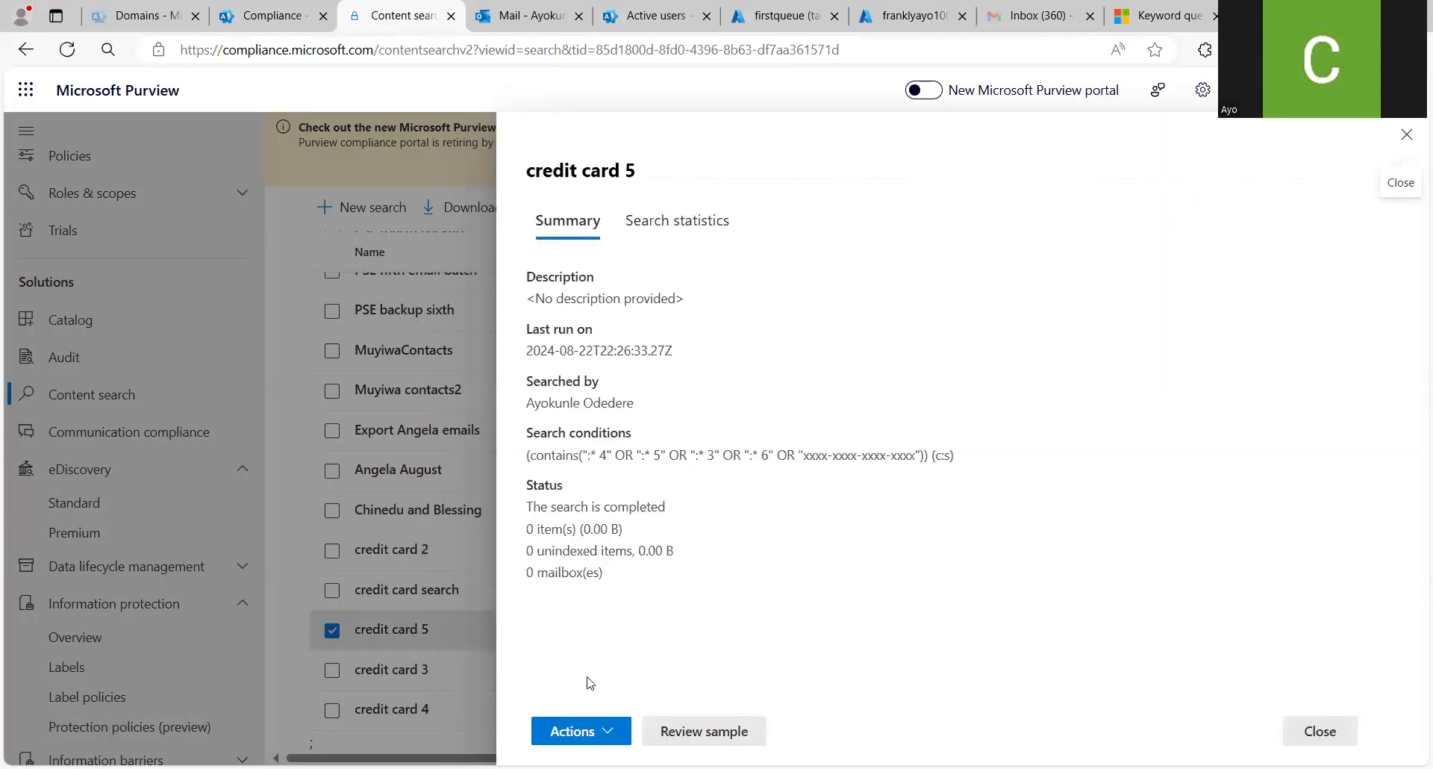
left_click(581, 731)
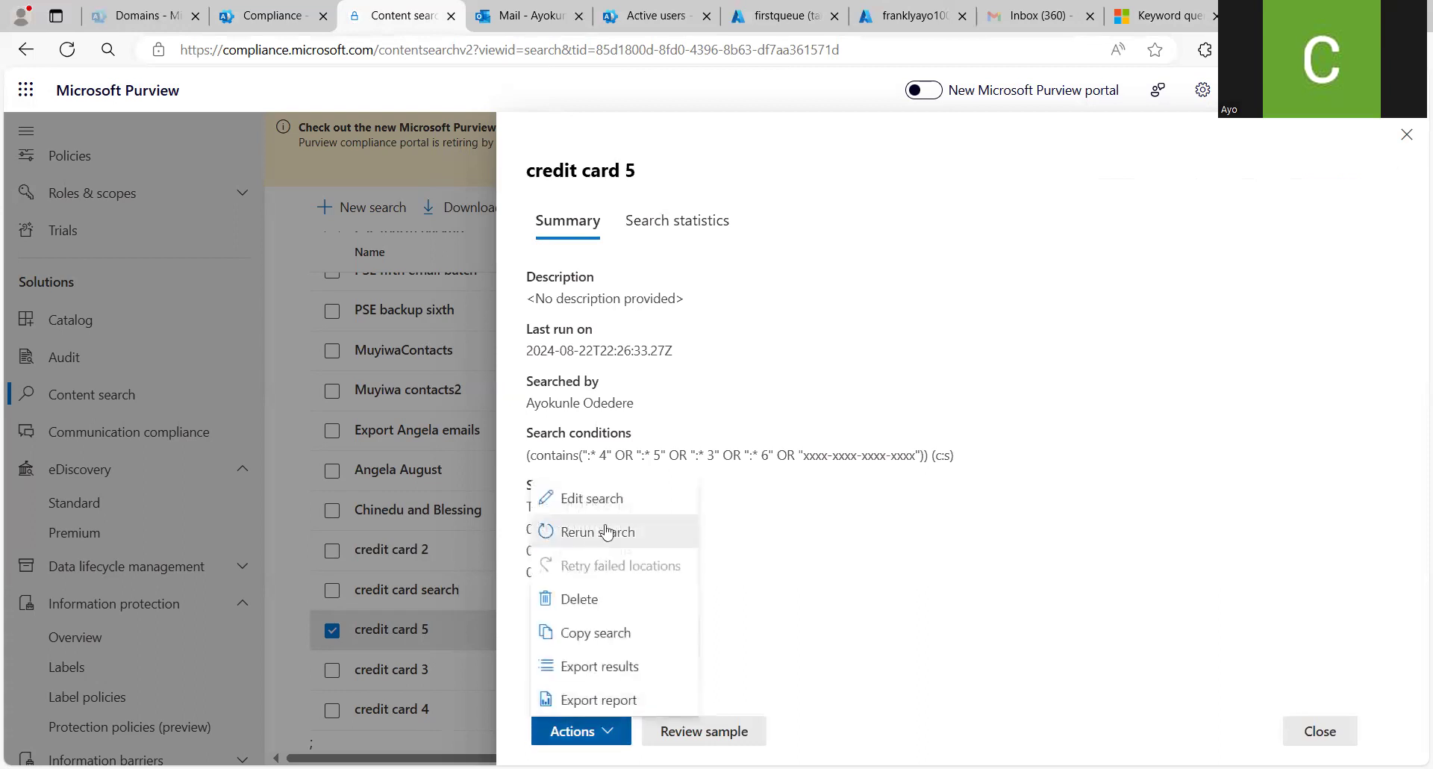
left_click(612, 499)
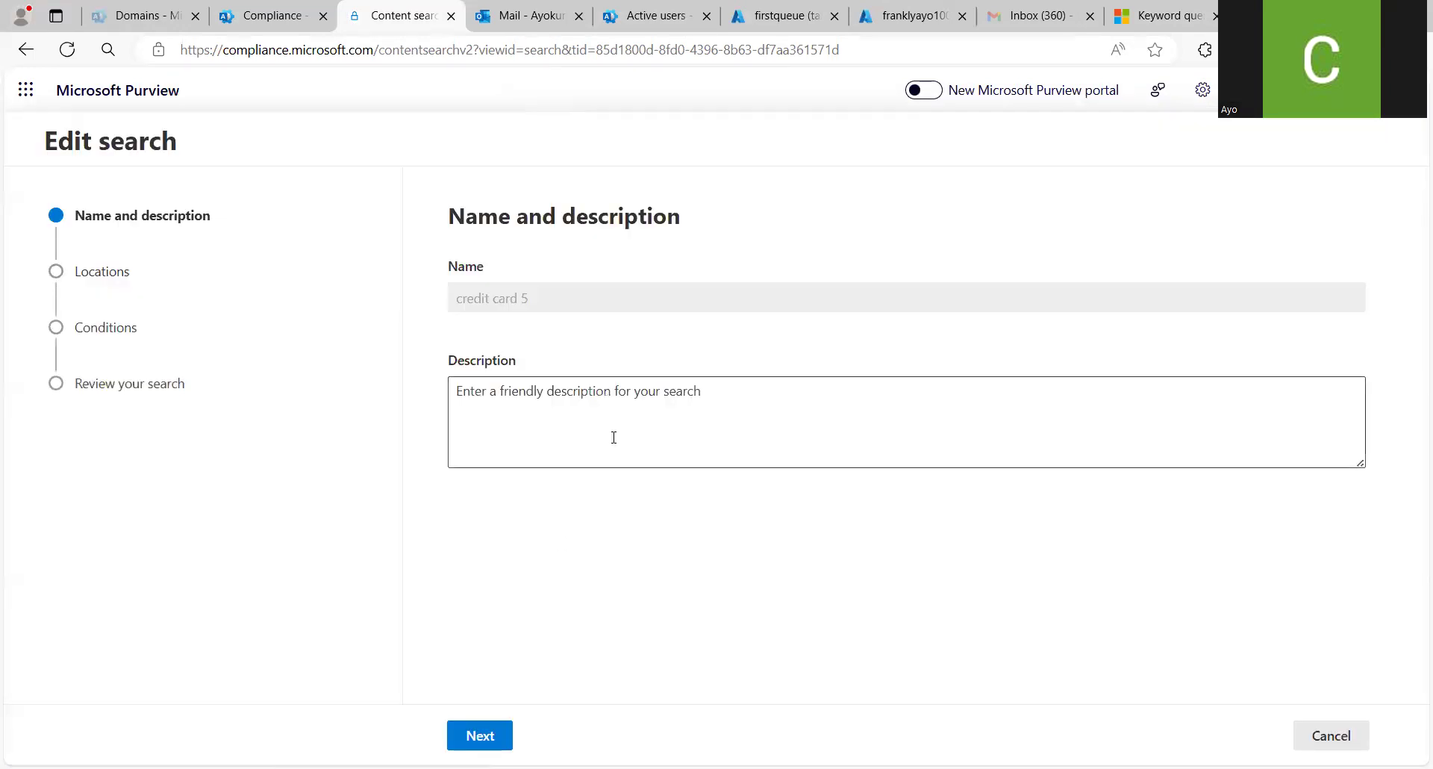
left_click(480, 735)
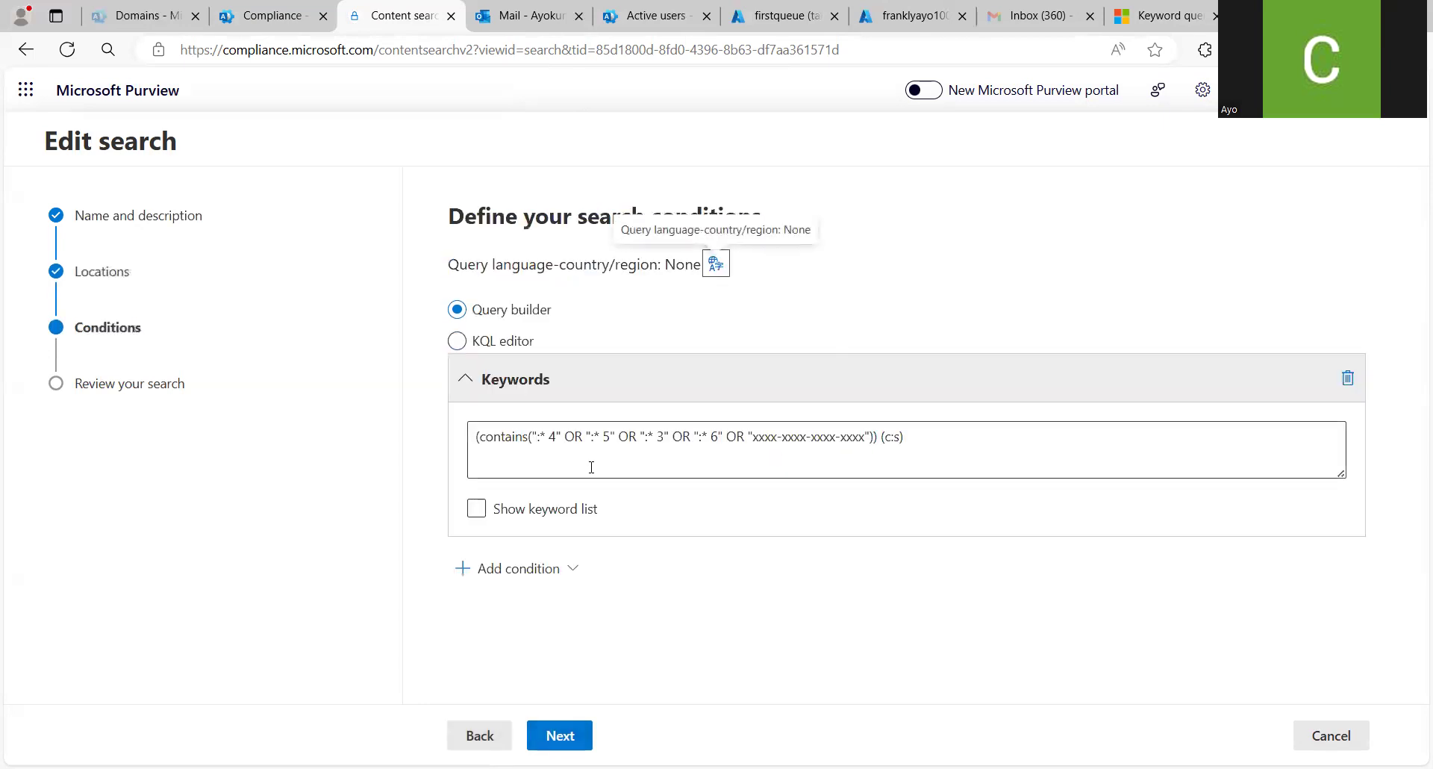
Replace the whole keywords query of "credit card 5" with the copied subject and body query
left_click(929, 436)
left_click_drag(928, 436, 464, 447)
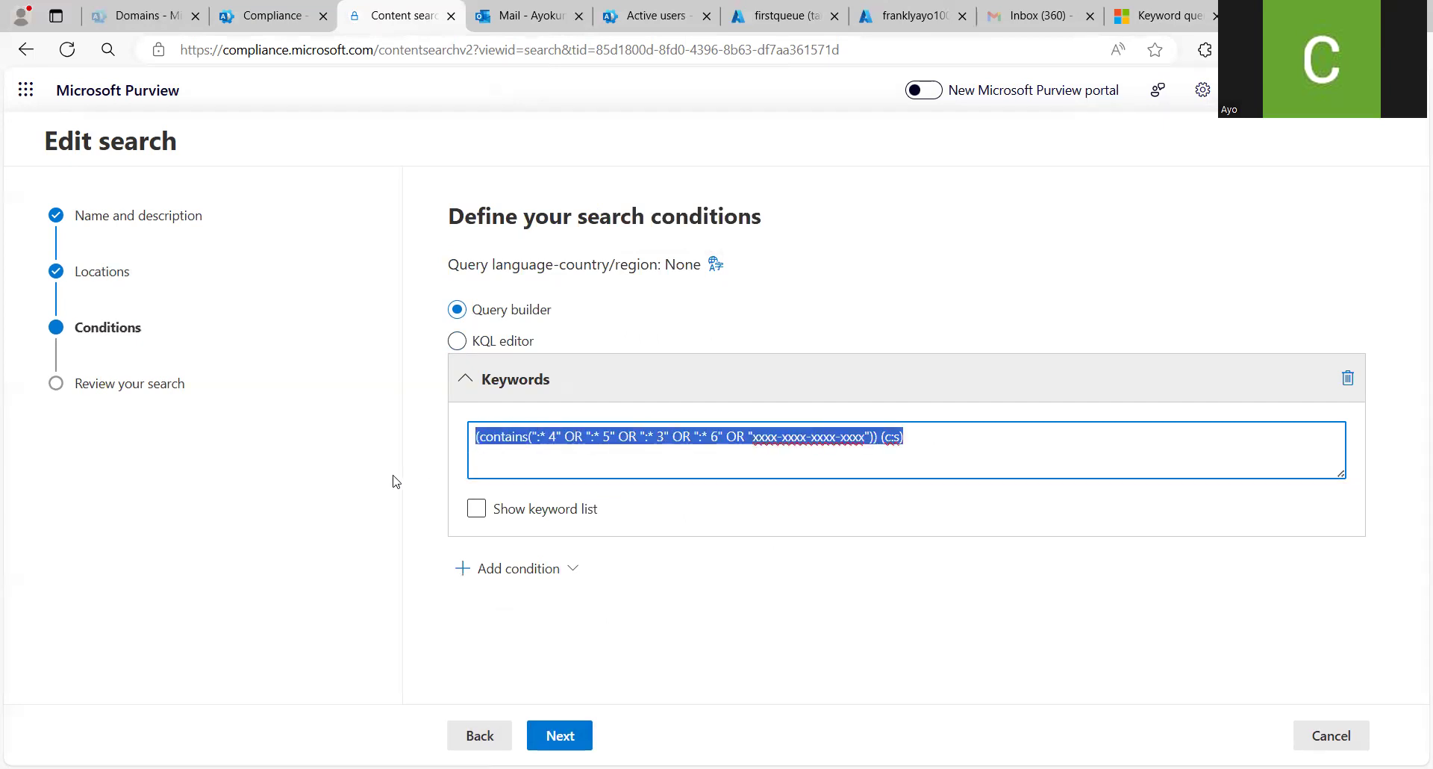
key("BackSpace")
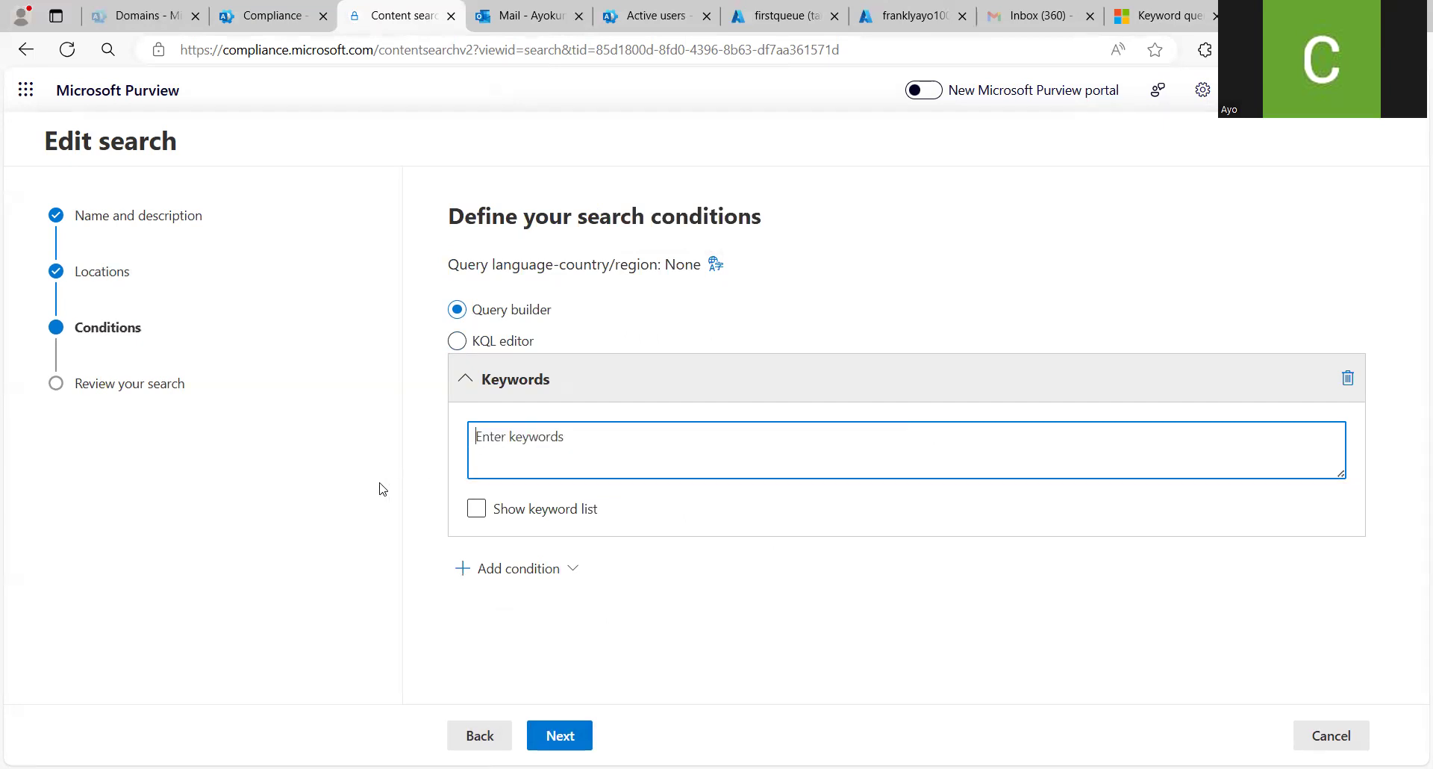
key("ctrl+v")
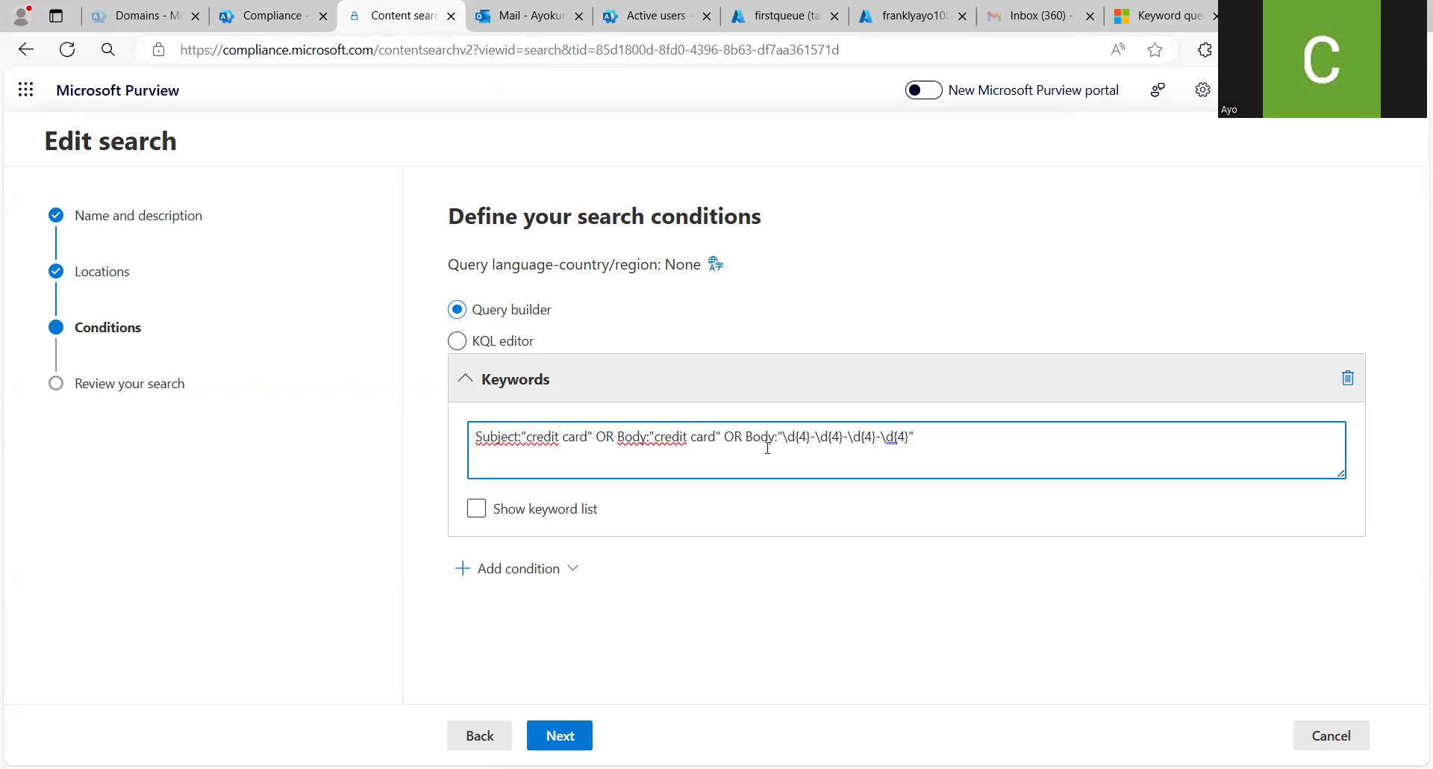
Remove both "credit card" clauses and change the remaining Body property to Subject, leaving the query Subject:"\d{4}-\d{4}-\d{4}-\d{4}"
key("BackSpace")
key("BackSpace")
key("BackSpace")
key("BackSpace")
key("BackSpace")
key("BackSpace")
key("BackSpace")
key("BackSpace")
key("BackSpace")
key("BackSpace")
key("BackSpace")
key("BackSpace")
key("BackSpace")
key("BackSpace")
key("BackSpace")
key("BackSpace")
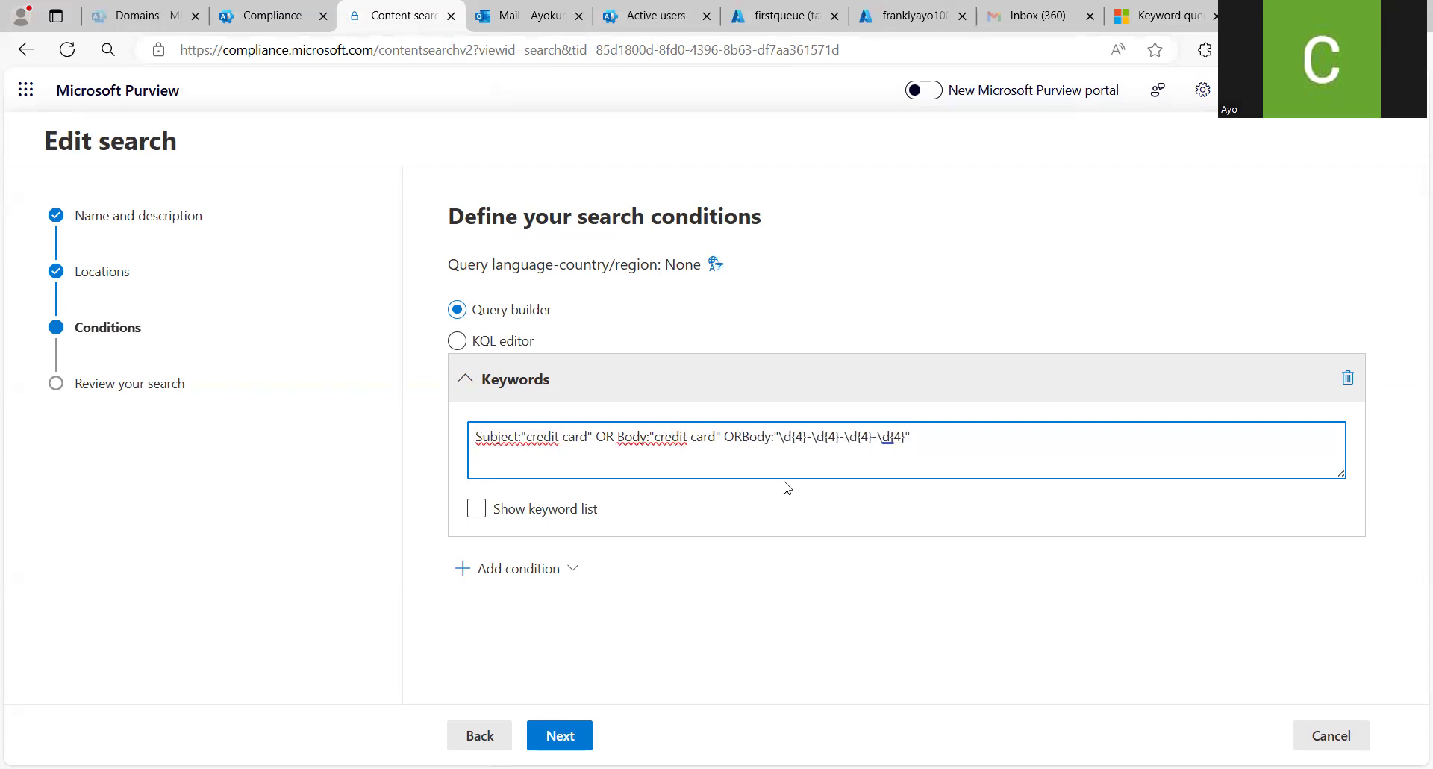
key("BackSpace")
key("BackSpace")
key("BackSpace")
key("BackSpace")
key("BackSpace")
key("BackSpace")
key("BackSpace")
key("BackSpace")
key("BackSpace")
key("BackSpace")
key("BackSpace")
key("BackSpace")
key("BackSpace")
key("BackSpace")
key("BackSpace")
key("BackSpace")
key("BackSpace")
key("BackSpace")
key("BackSpace")
key("BackSpace")
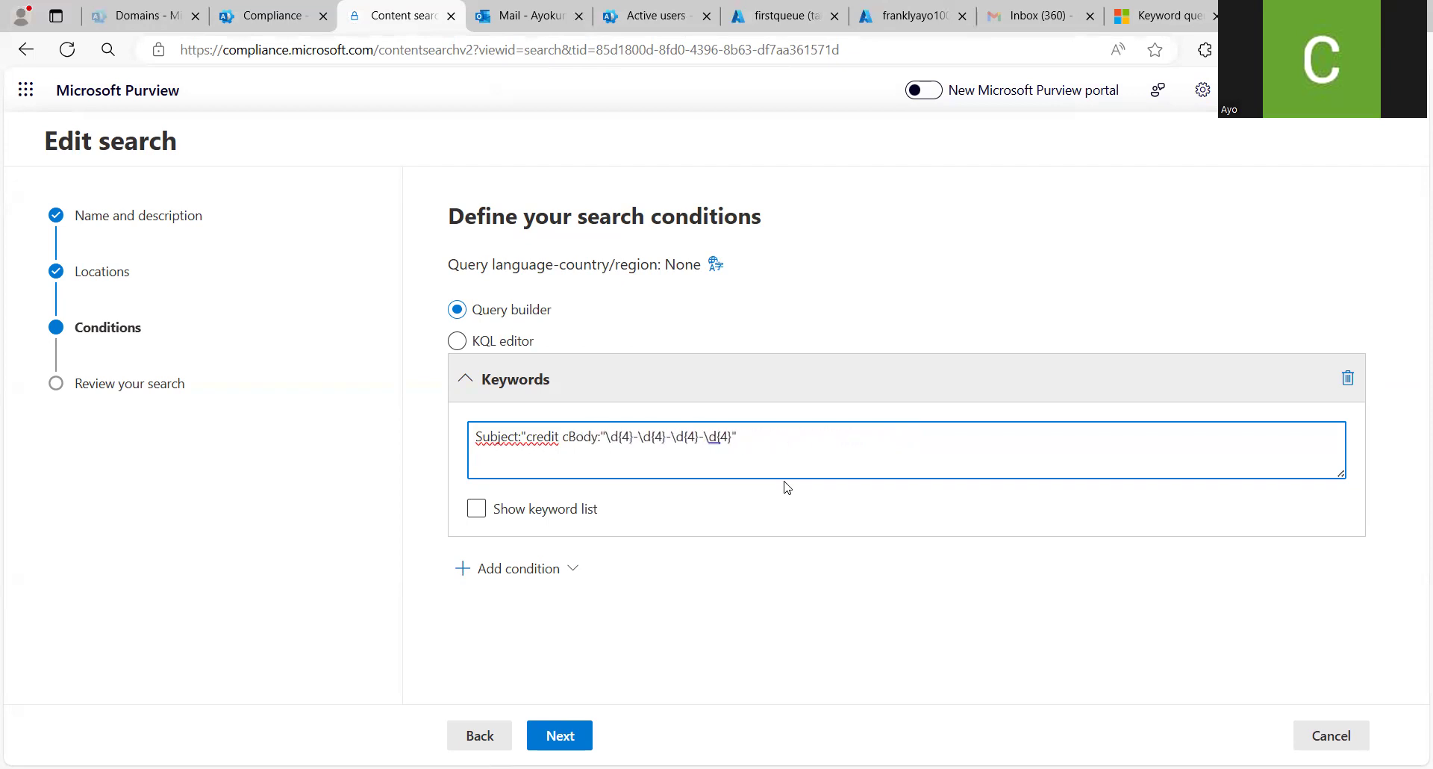
key("shift+Right")
key("shift+Right")
key("shift+Right")
key("shift+Right")
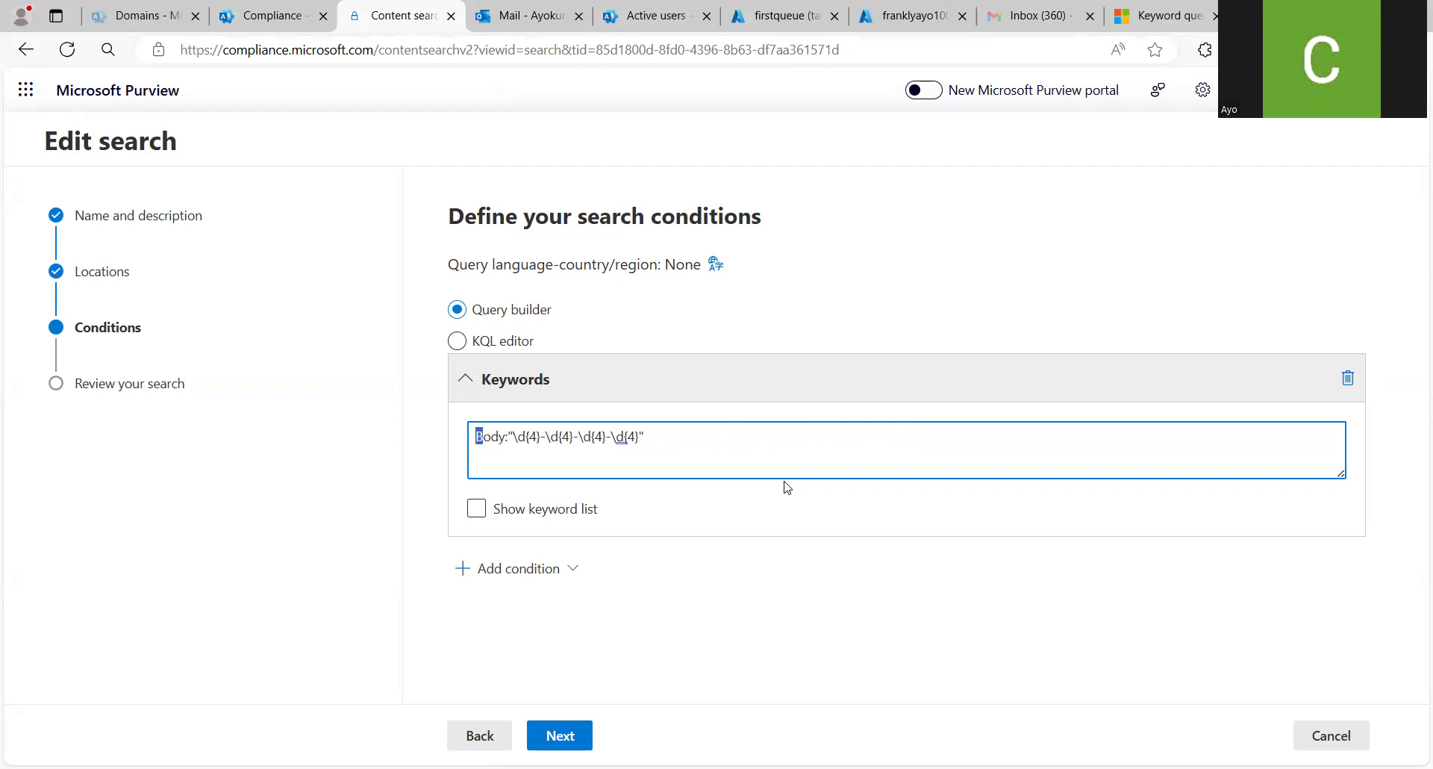
type("Subjec")
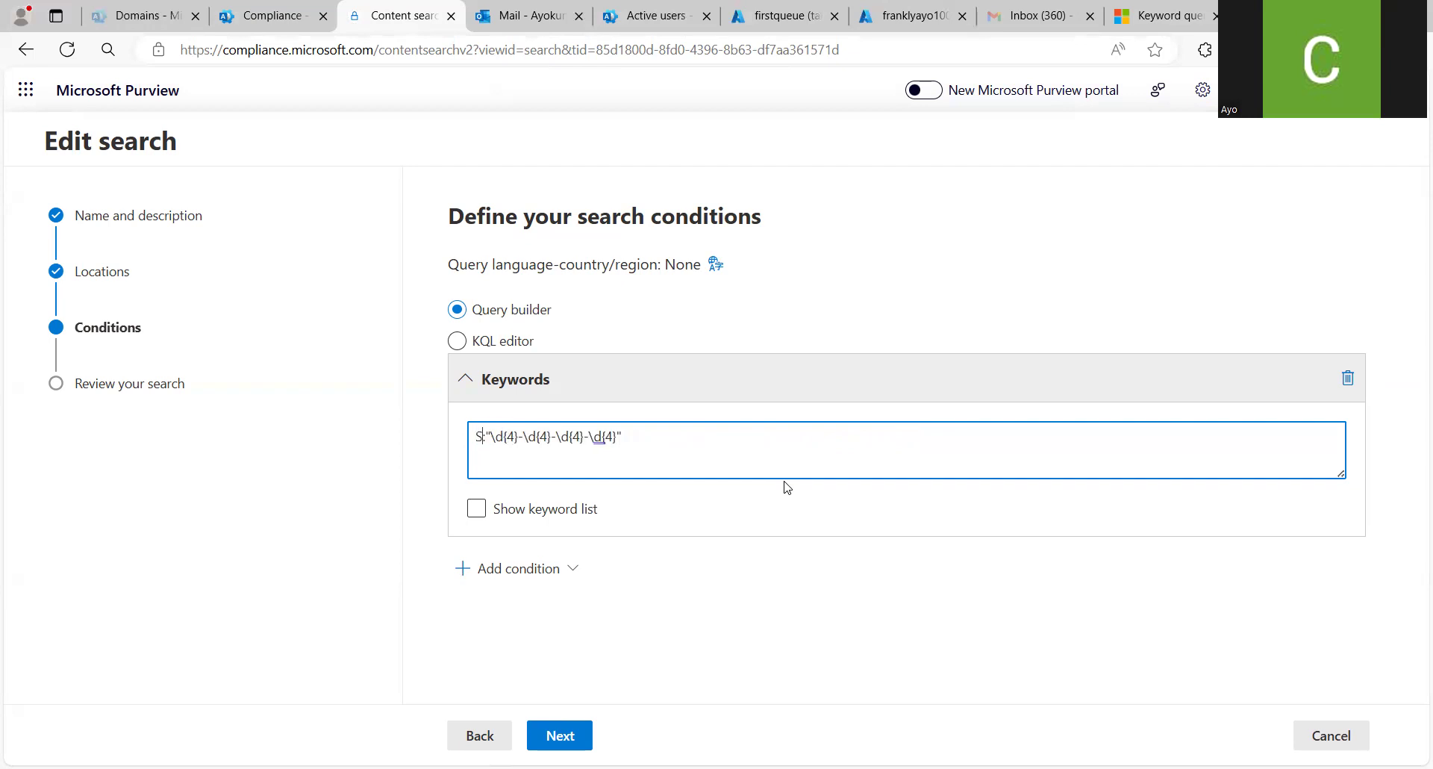
type("t")
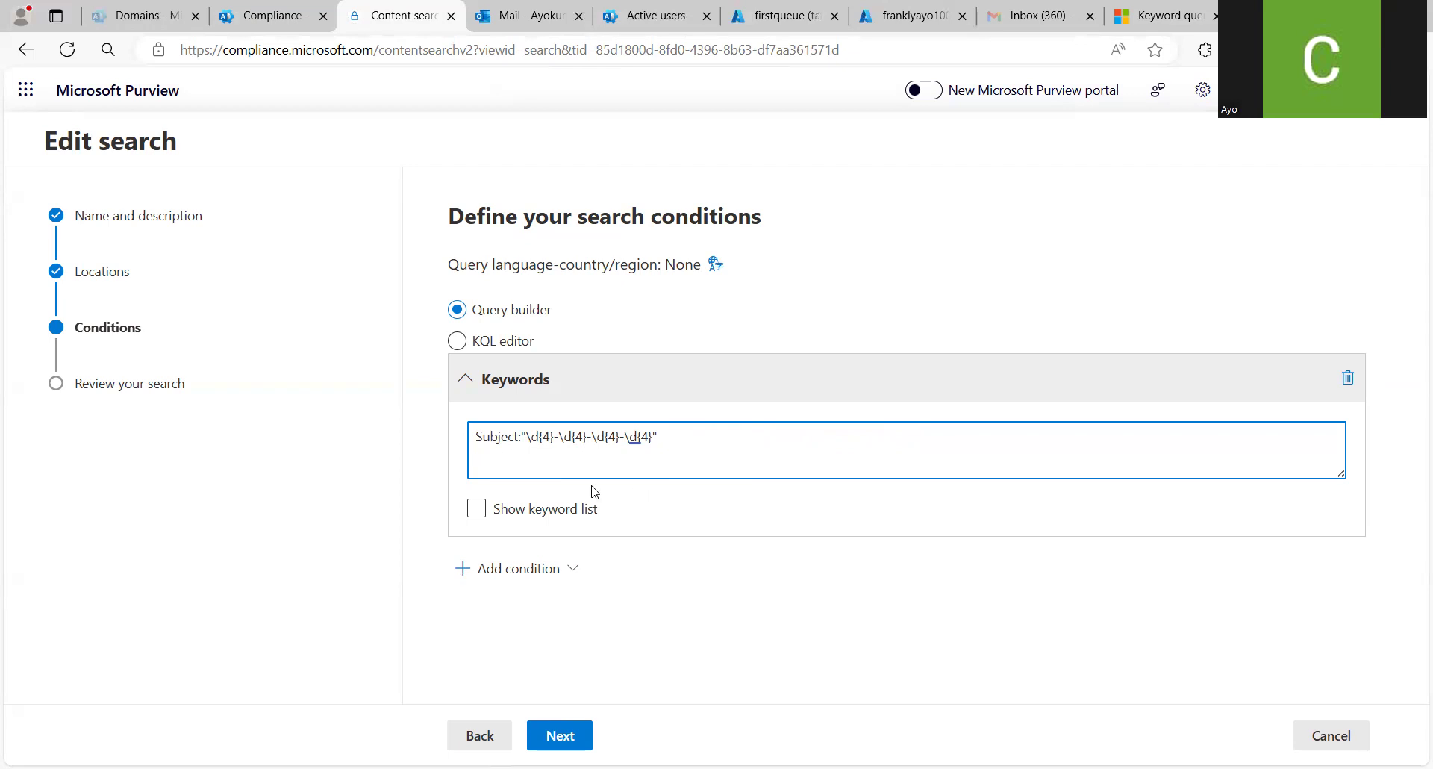
Submit the edited "credit card 5" search, finish the wizard, and open that search's details from the list
left_click(560, 736)
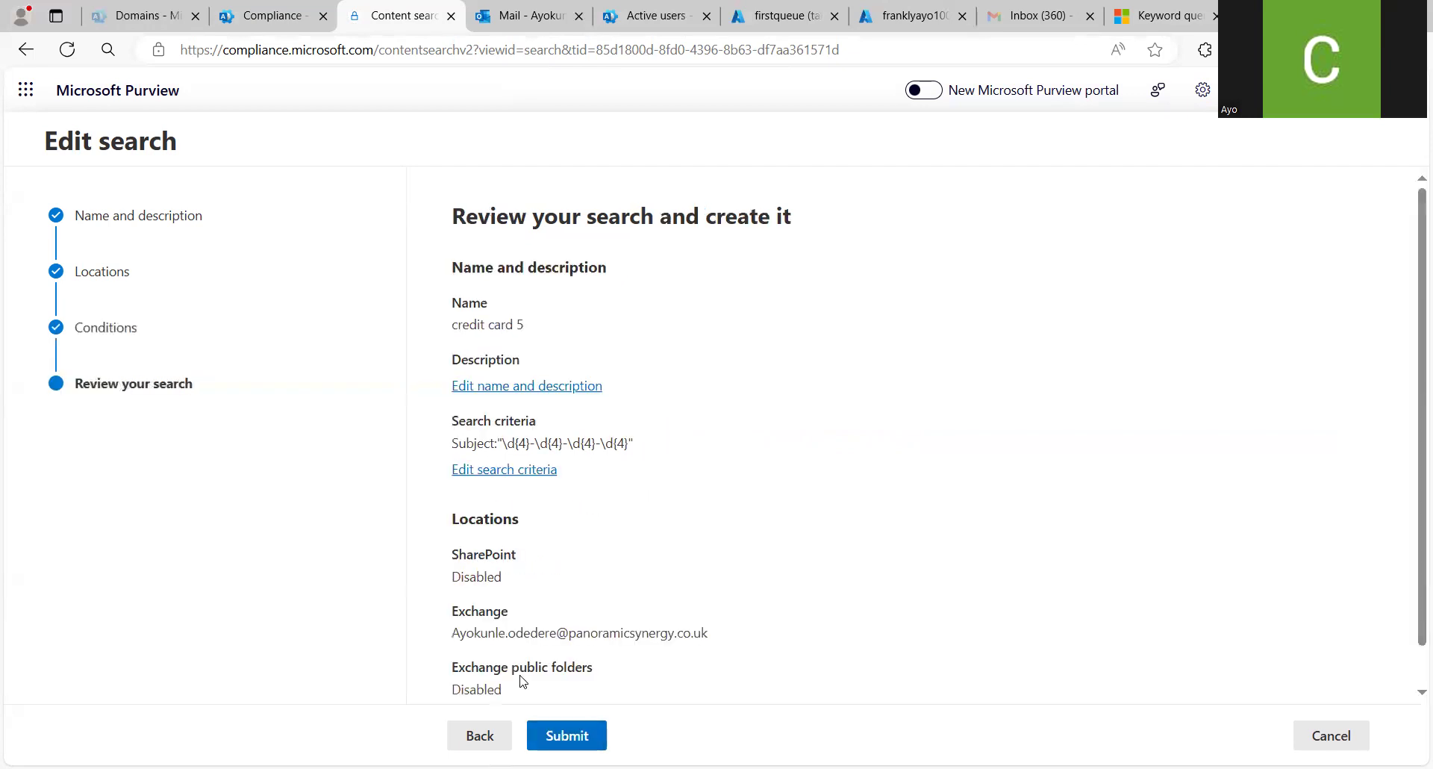
key("Return")
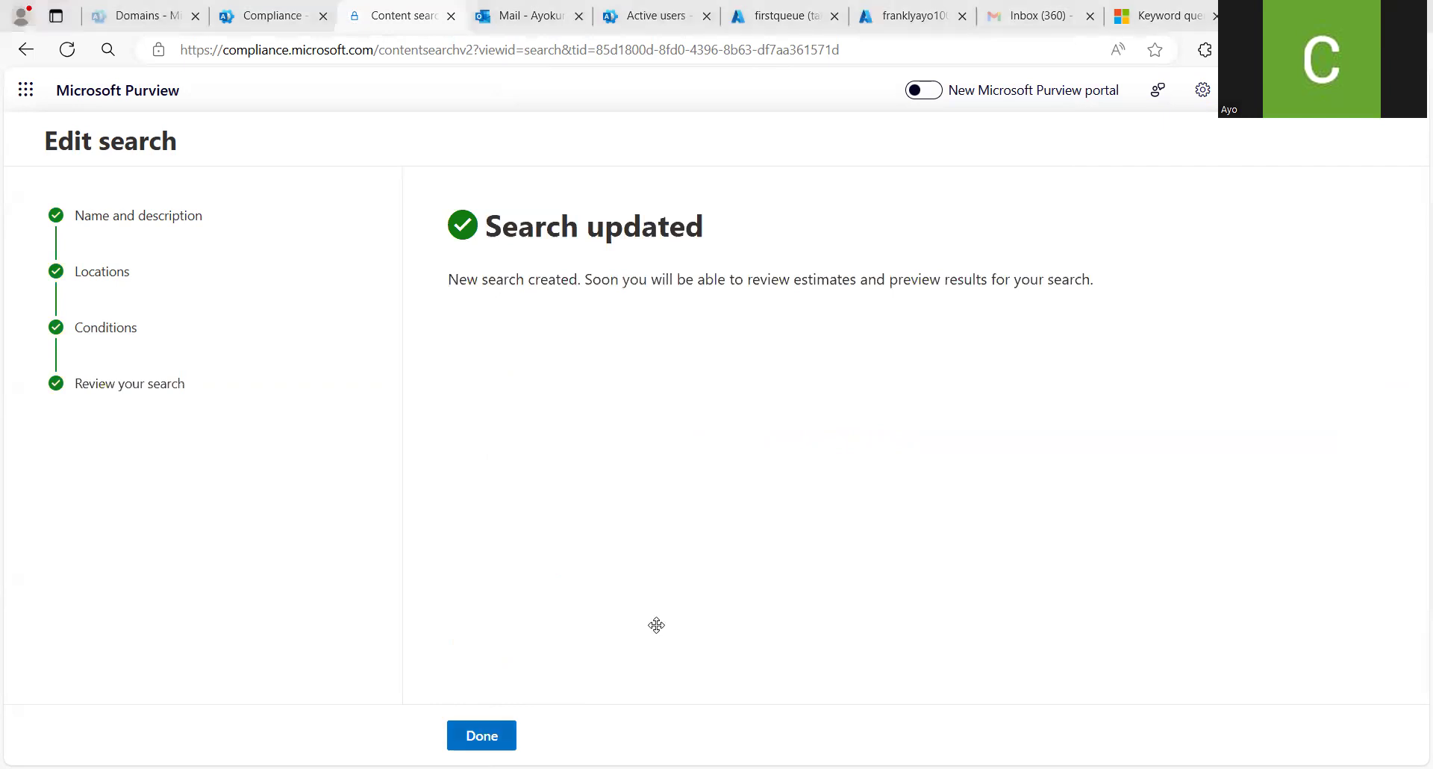
left_click(481, 736)
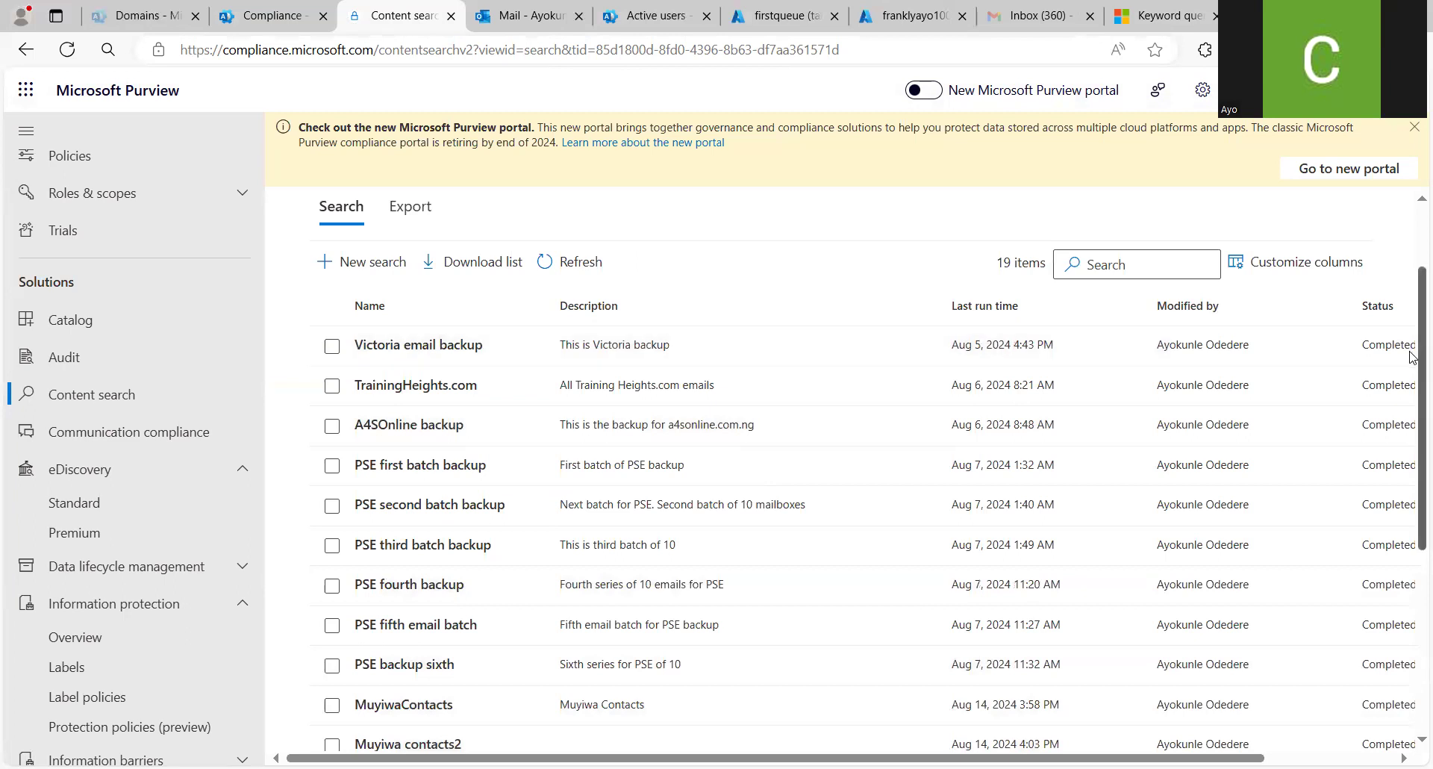
scroll(1411, 586, "down", 5)
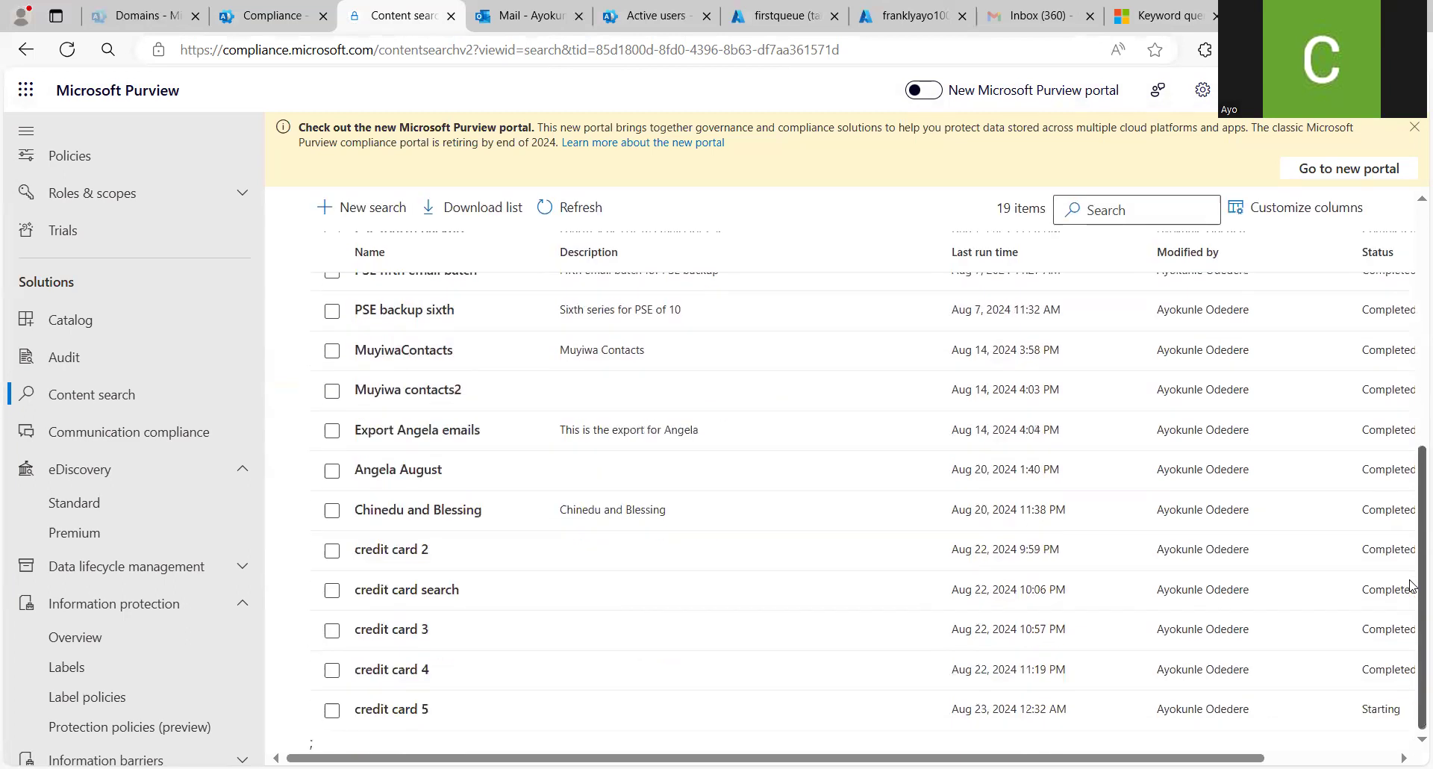
left_click(353, 715)
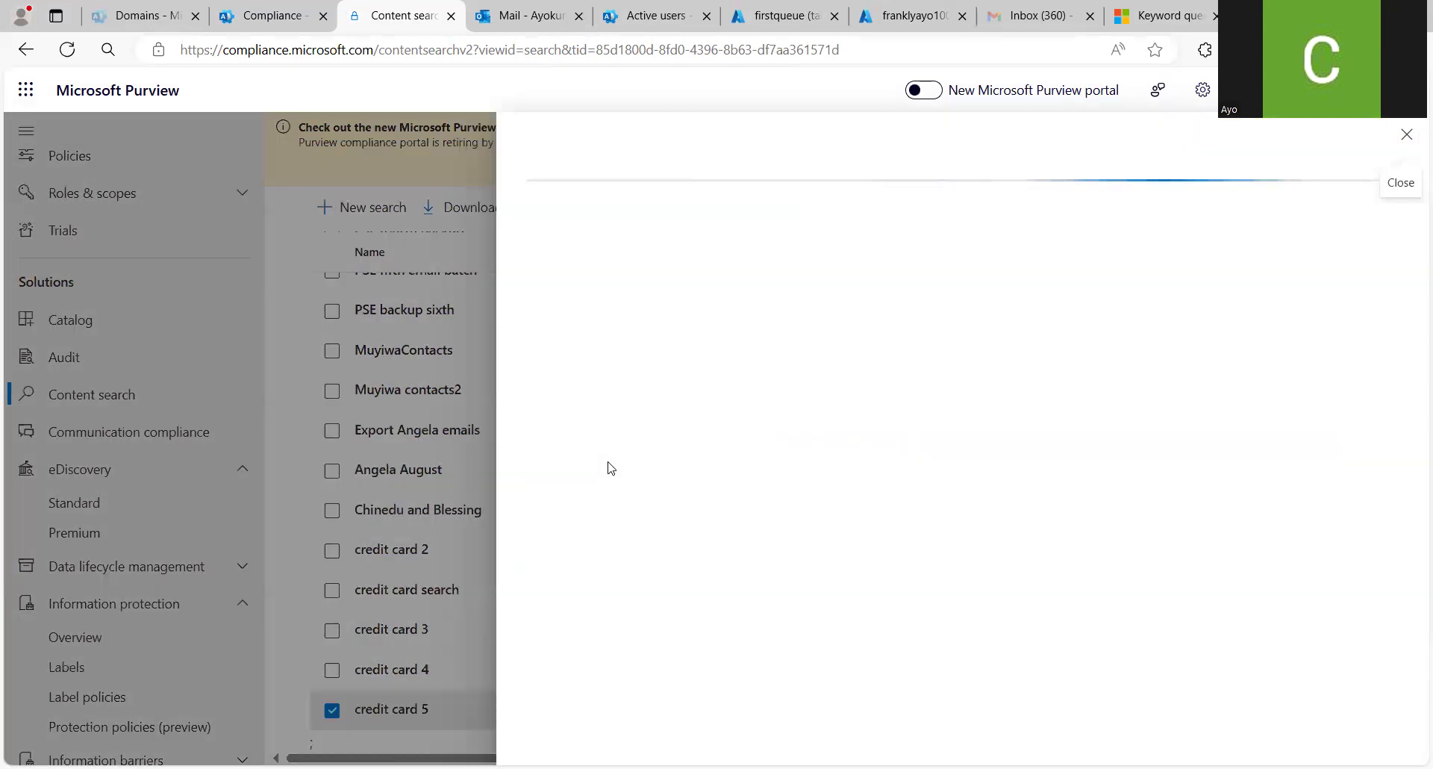